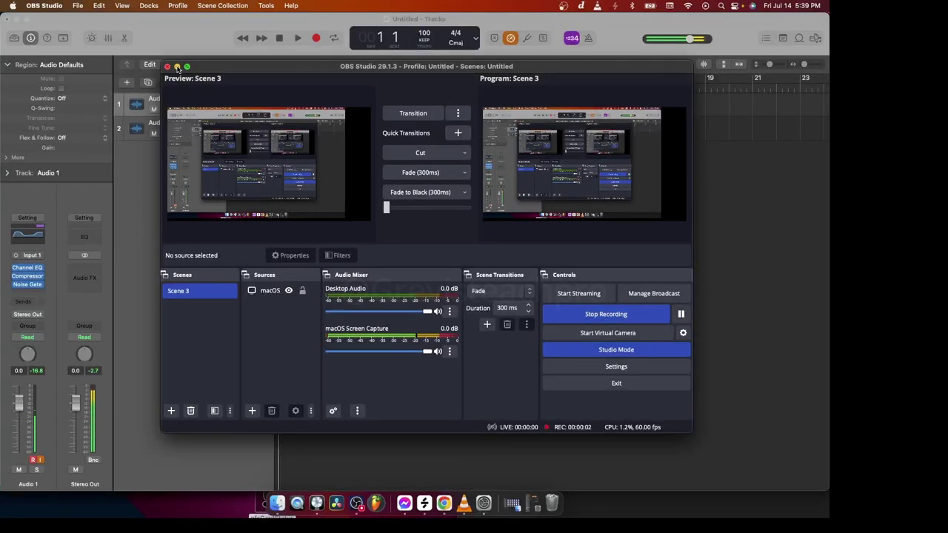
- Reveal the untitled two-track Logic Pro project hidden behind the recorder window
{"action": "left_click", "coordinate": [177, 66]}
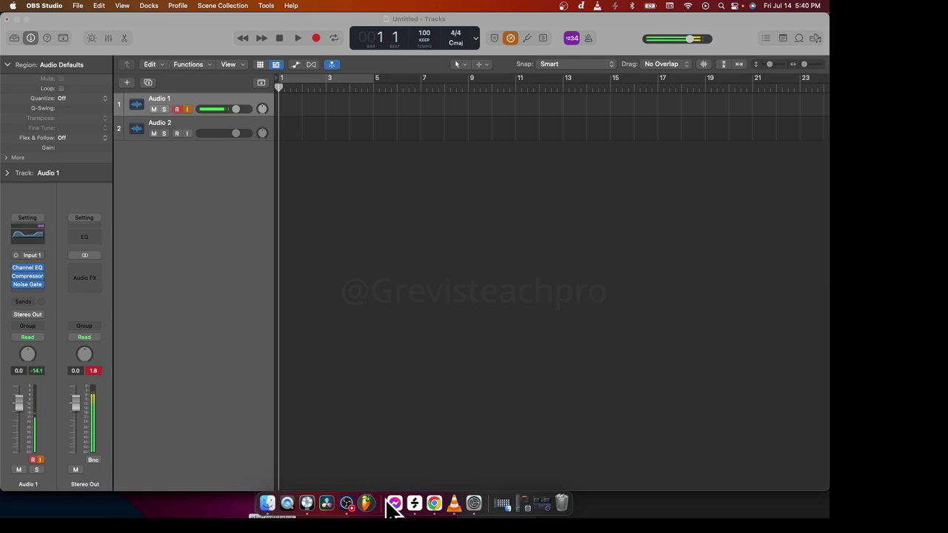
- In Chrome, return to Google and rerun the 'key and bpm finder' search
{"action": "left_click", "coordinate": [435, 504]}
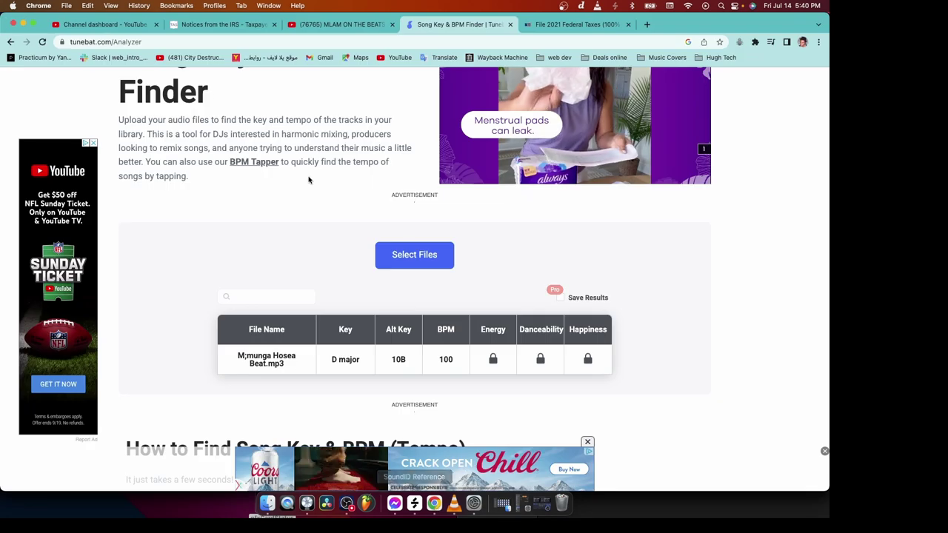
{"action": "left_click", "coordinate": [10, 42]}
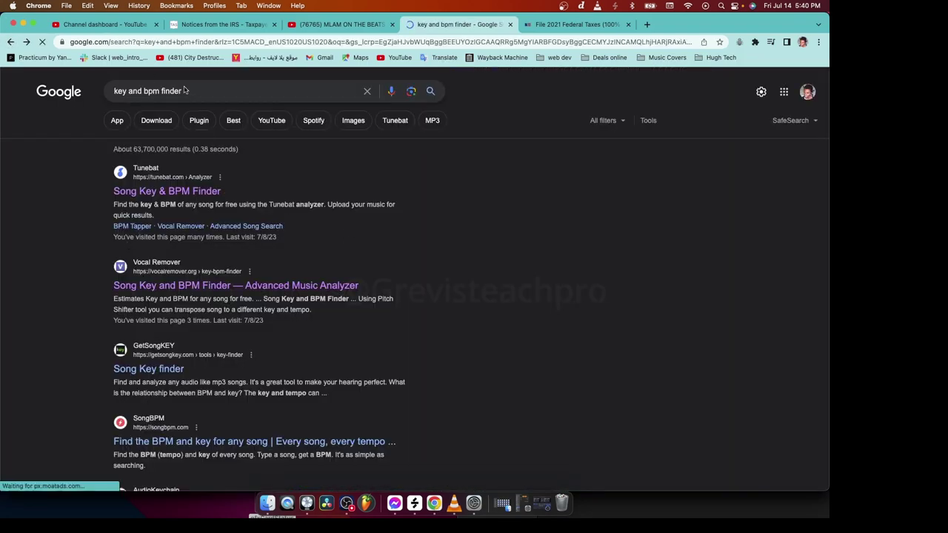
{"action": "triple_click", "coordinate": [192, 91]}
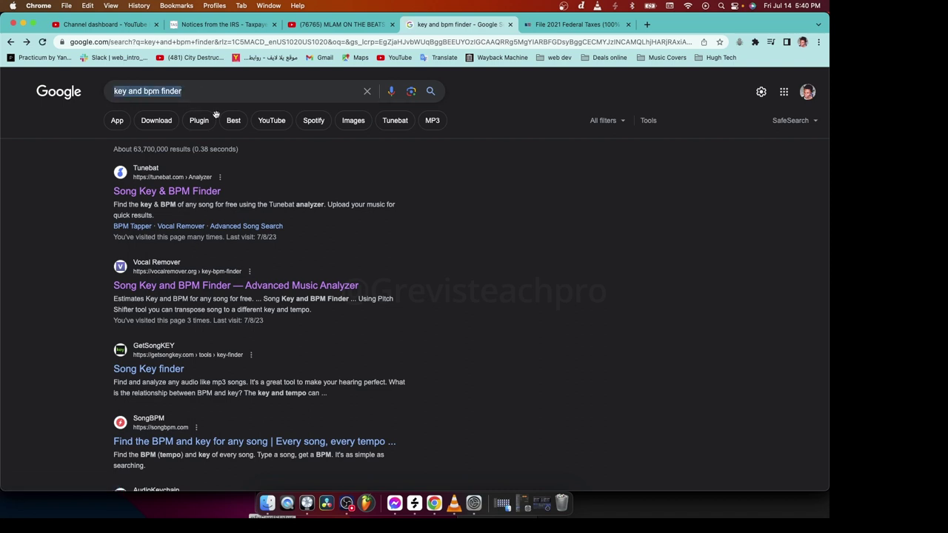
{"action": "left_click", "coordinate": [192, 91]}
{"action": "triple_click", "coordinate": [186, 90]}
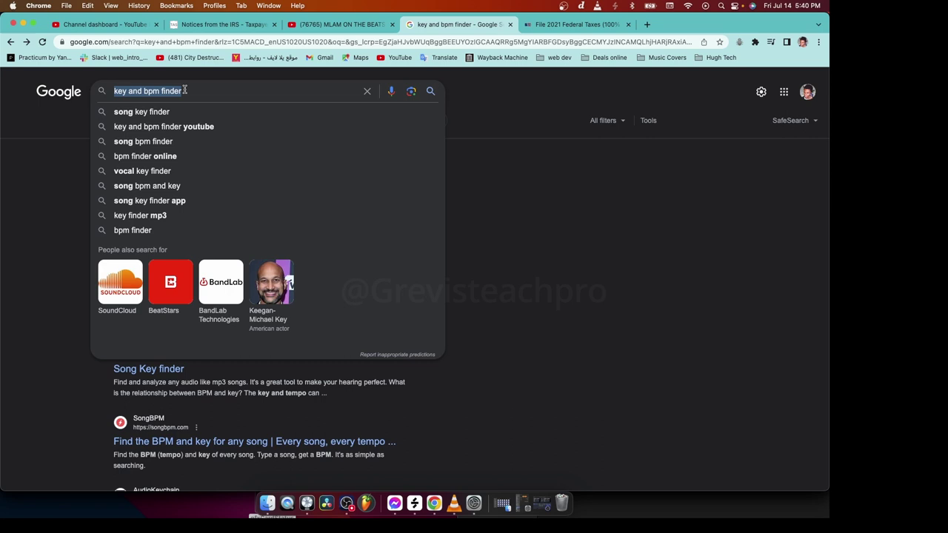
{"action": "key", "text": "Return"}
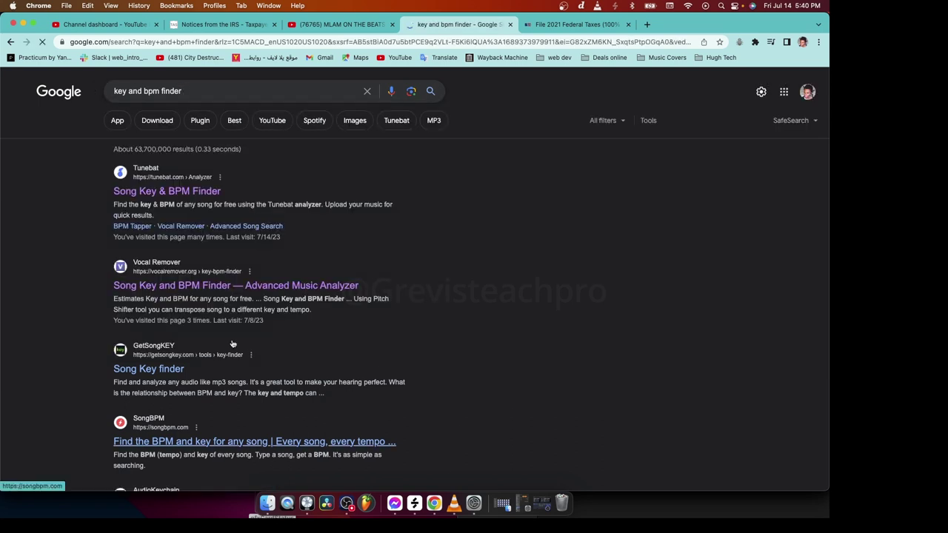
{"action": "scroll", "coordinate": [197, 342], "scroll_direction": "down", "scroll_amount": 1}
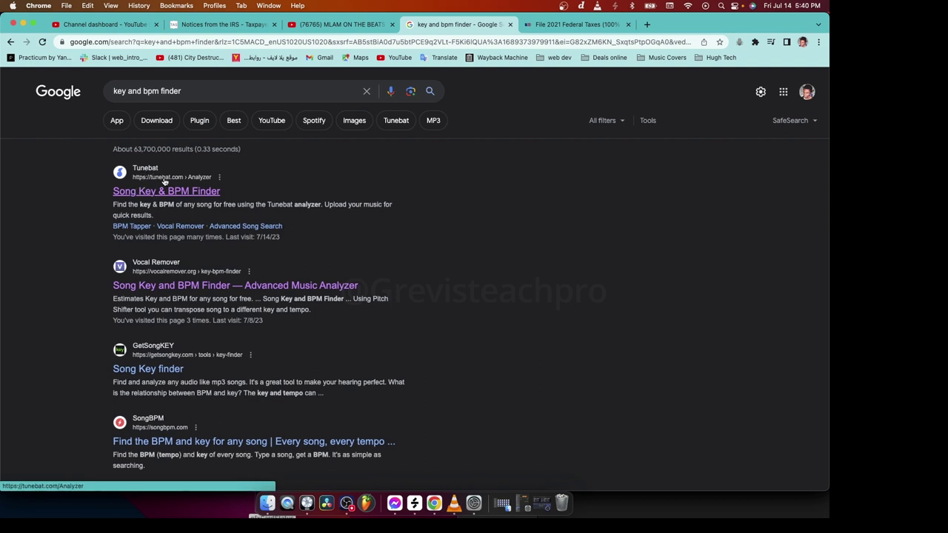
{"action": "scroll", "coordinate": [168, 166], "scroll_direction": "down", "scroll_amount": 1}
{"action": "scroll", "coordinate": [169, 166], "scroll_direction": "up", "scroll_amount": 1}
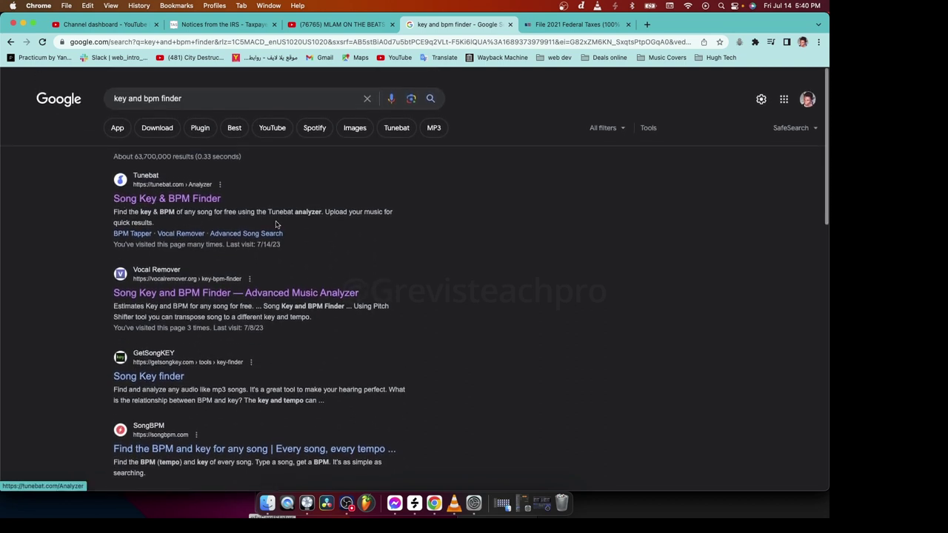
- Open Tunebat's Song Key & BPM Finder and upload the beat mp3 from Finder
{"action": "left_click", "coordinate": [147, 193]}
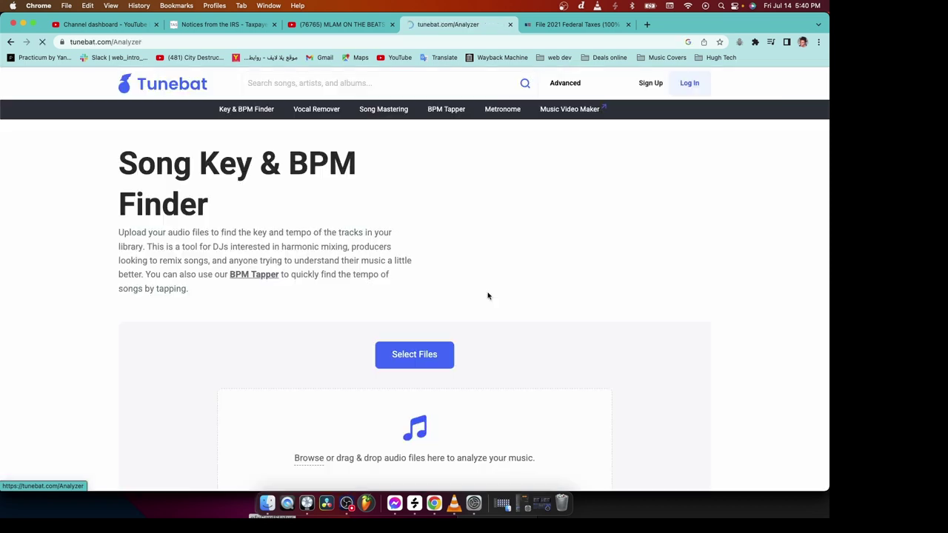
{"action": "scroll", "coordinate": [292, 353], "scroll_direction": "down", "scroll_amount": 3}
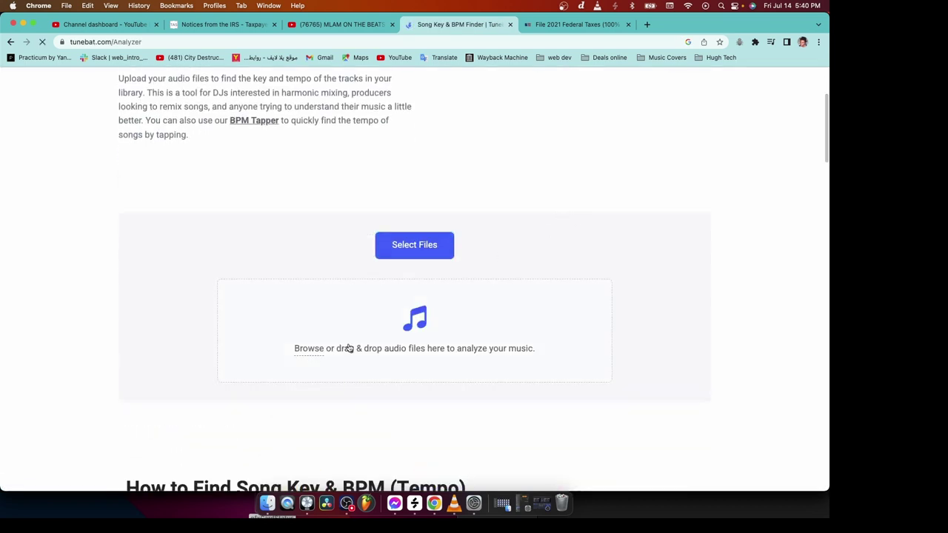
{"action": "left_click", "coordinate": [267, 503]}
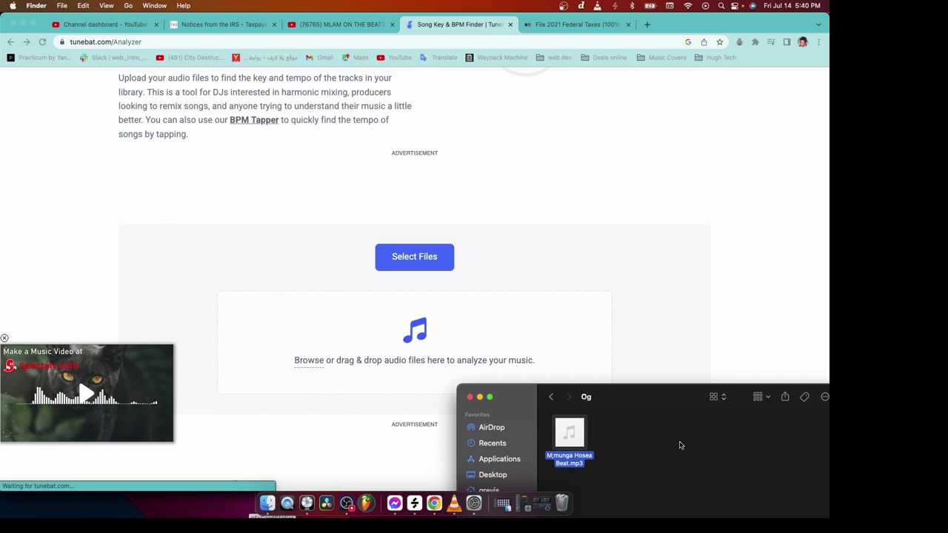
{"action": "left_click", "coordinate": [668, 419]}
{"action": "left_click_drag", "start_coordinate": [640, 401], "coordinate": [195, 350]}
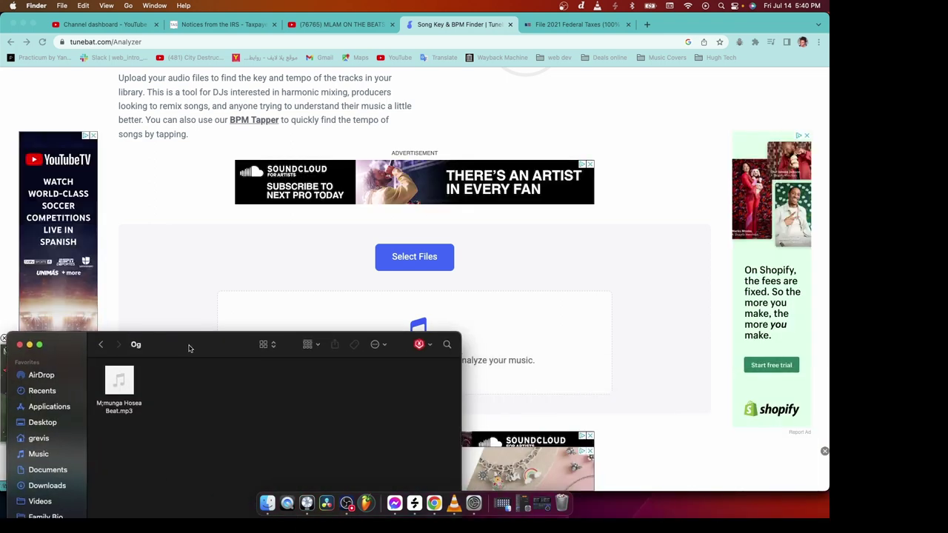
{"action": "left_click", "coordinate": [121, 394]}
{"action": "left_click_drag", "start_coordinate": [120, 396], "coordinate": [482, 332]}
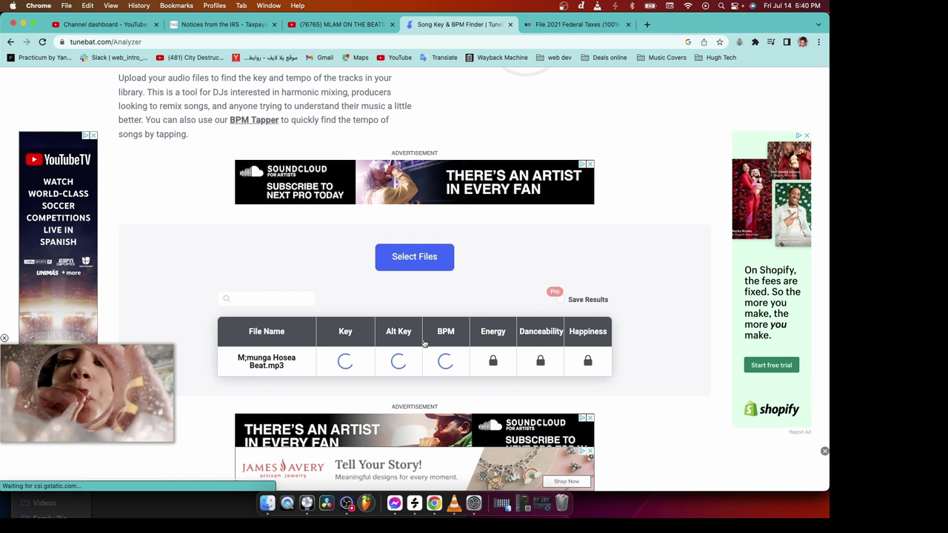
{"action": "scroll", "coordinate": [400, 391], "scroll_direction": "down", "scroll_amount": 3}
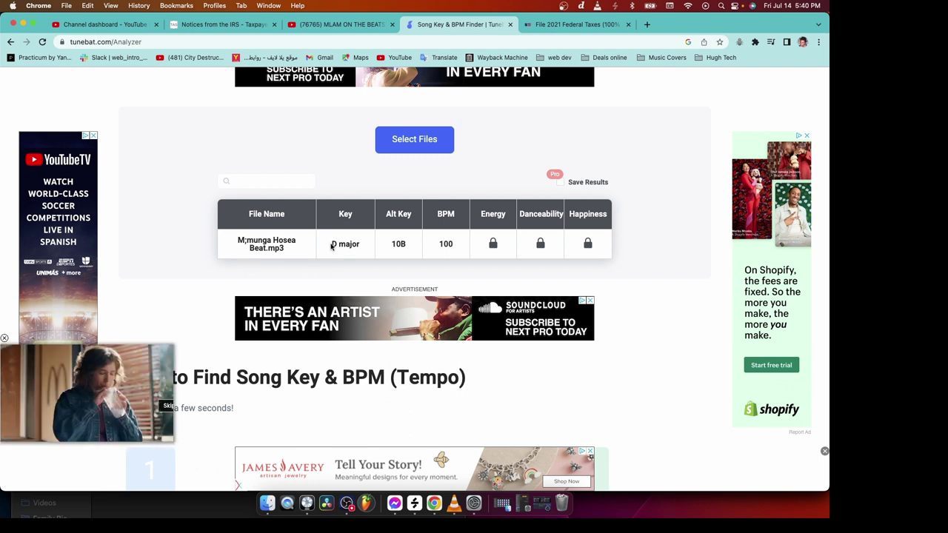
- Check the results (D major, alt key 10B, 100 BPM), then return to Logic Pro
{"action": "left_click_drag", "start_coordinate": [333, 243], "coordinate": [412, 245]}
{"action": "left_click", "coordinate": [397, 245]}
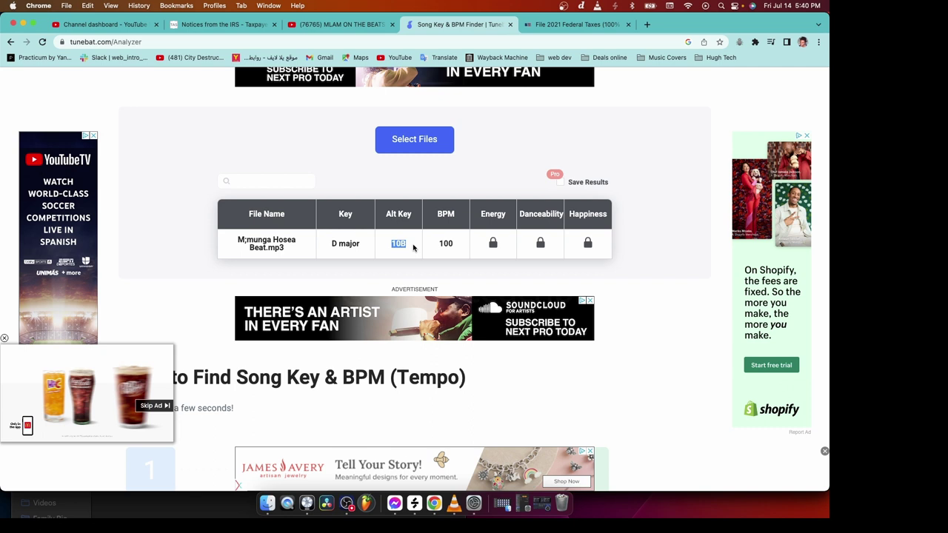
{"action": "left_click", "coordinate": [442, 245]}
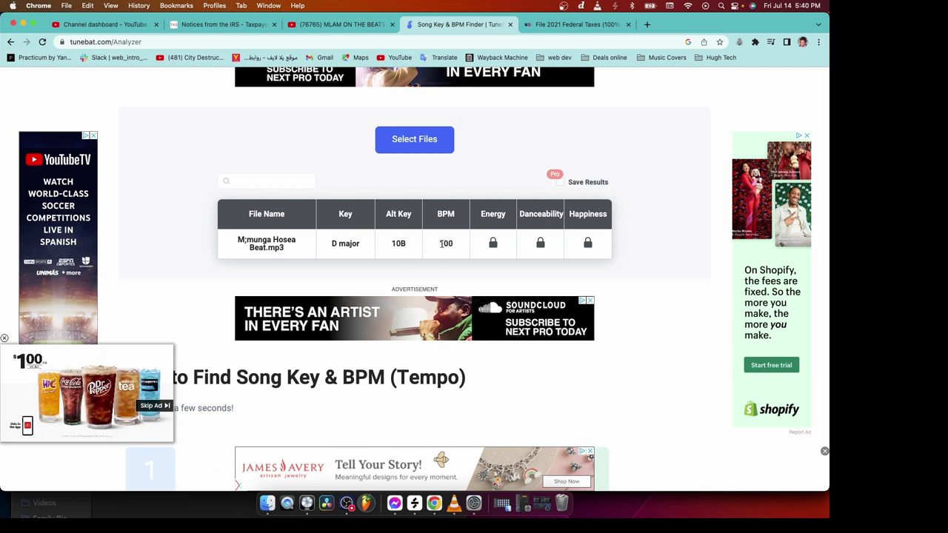
{"action": "left_click_drag", "start_coordinate": [442, 245], "coordinate": [455, 245]}
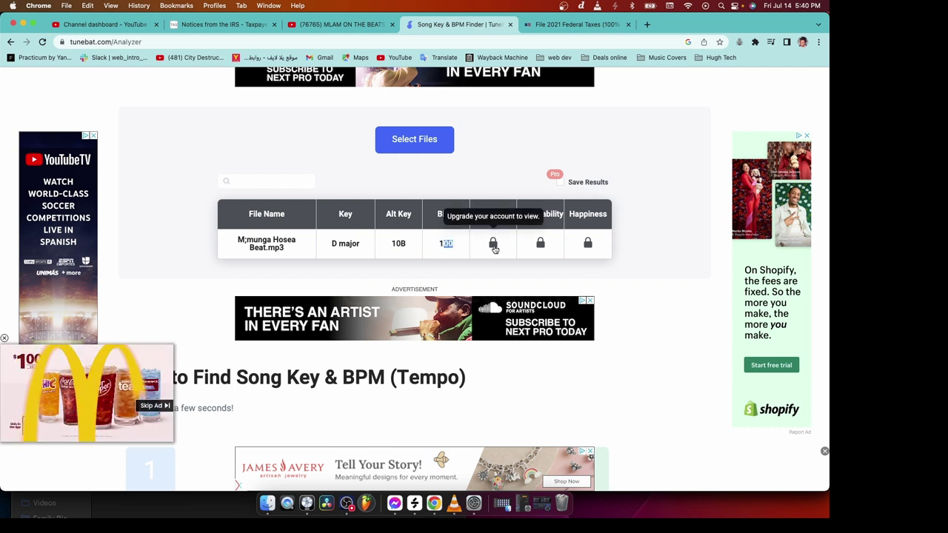
{"action": "left_click", "coordinate": [308, 503]}
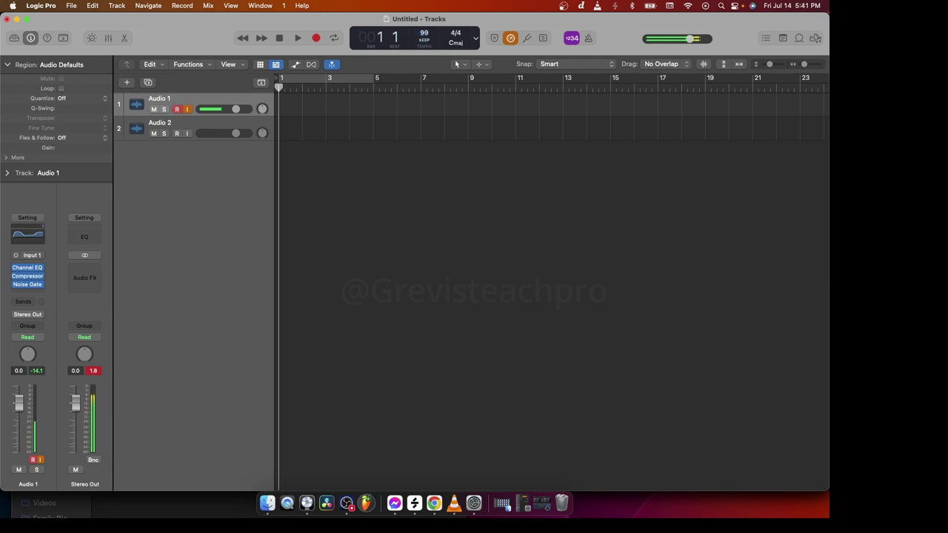
- Set the project tempo to 100 BPM and insert mono Waves Tune Real-Time on Audio 2
{"action": "left_click_drag", "start_coordinate": [432, 37], "coordinate": [433, 32]}
{"action": "left_click", "coordinate": [192, 123]}
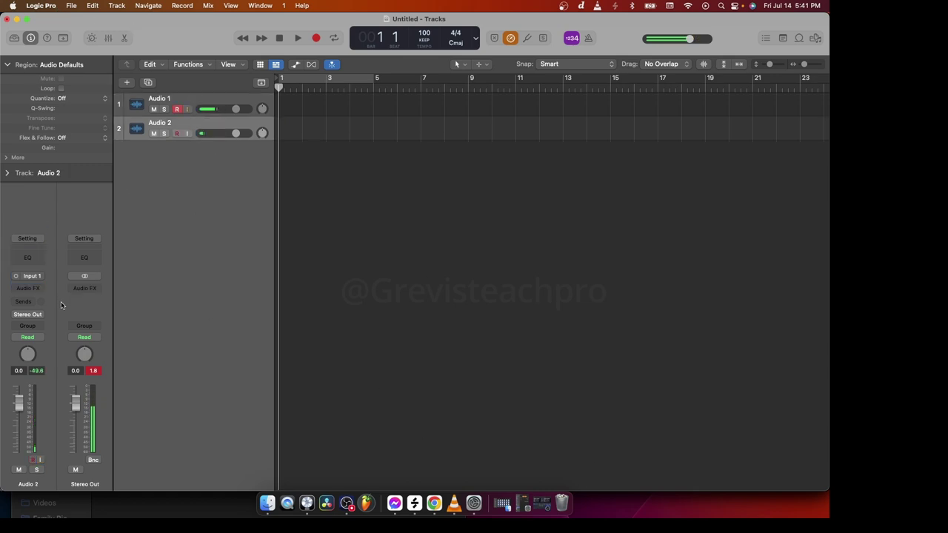
{"action": "left_click", "coordinate": [32, 289]}
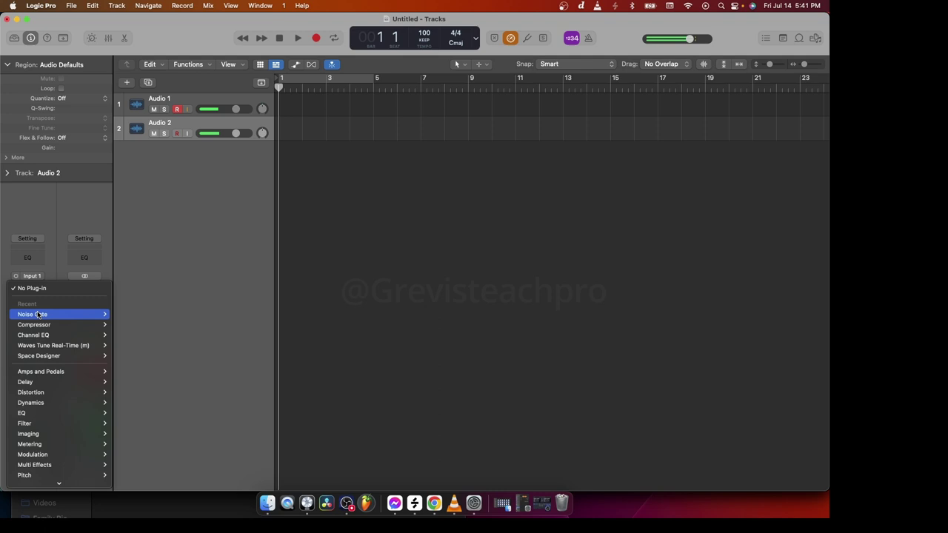
{"action": "mouse_move", "coordinate": [73, 488]}
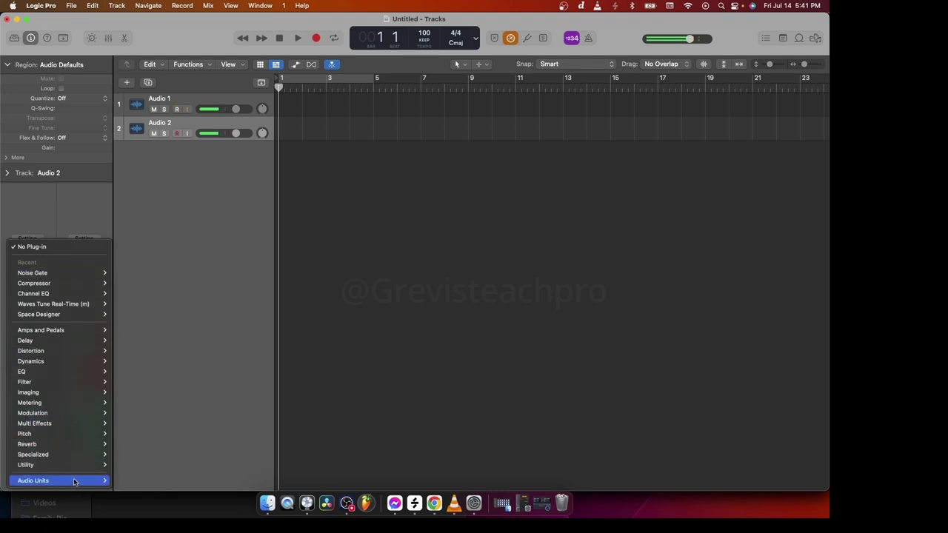
{"action": "mouse_move", "coordinate": [148, 480]}
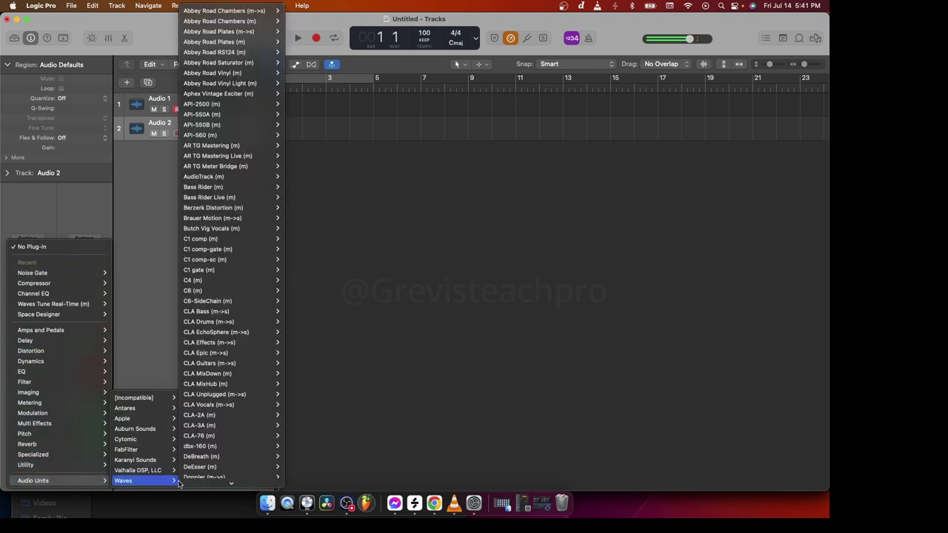
{"action": "scroll", "coordinate": [217, 358], "scroll_direction": "down", "scroll_amount": 15}
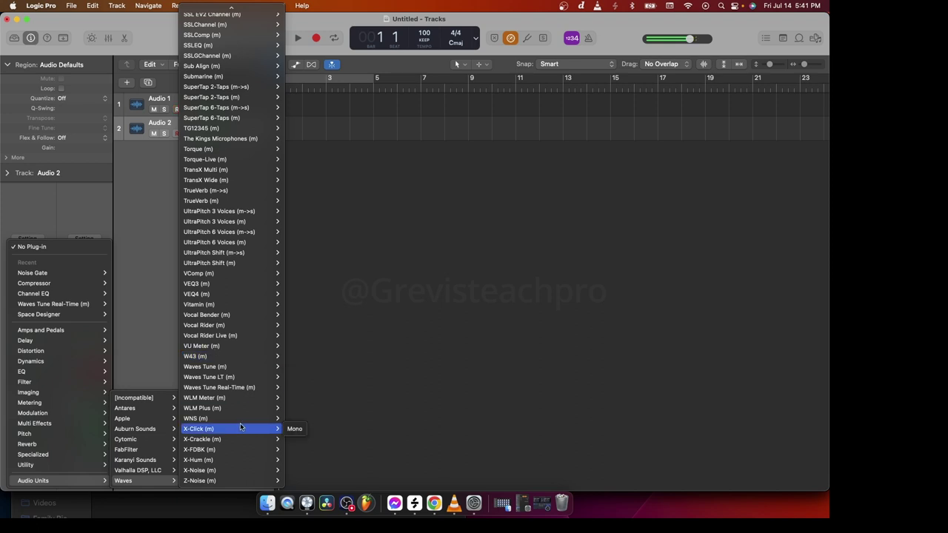
{"action": "mouse_move", "coordinate": [256, 388]}
{"action": "left_click", "coordinate": [294, 387]}
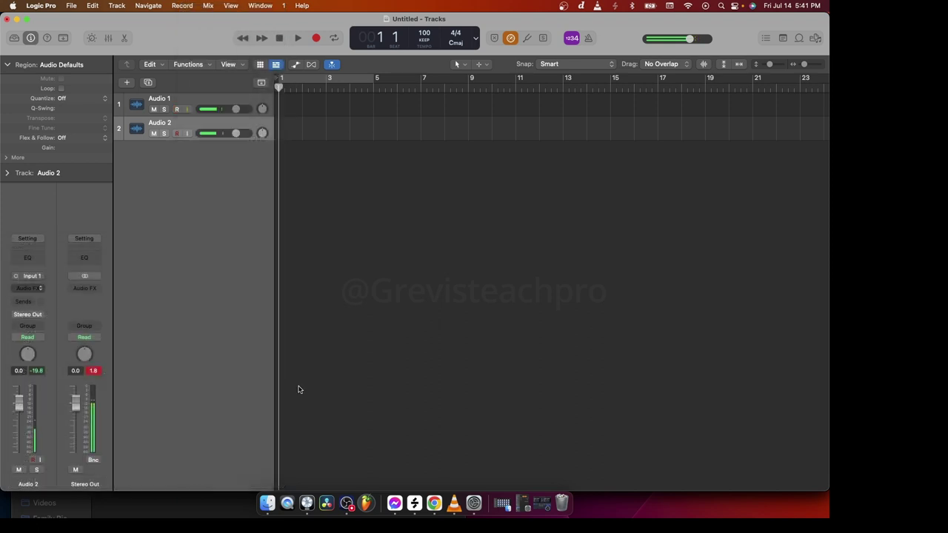
- Give Waves Tune a Major scale in the key of D, then close its window
{"action": "left_click_drag", "start_coordinate": [381, 134], "coordinate": [297, 117]}
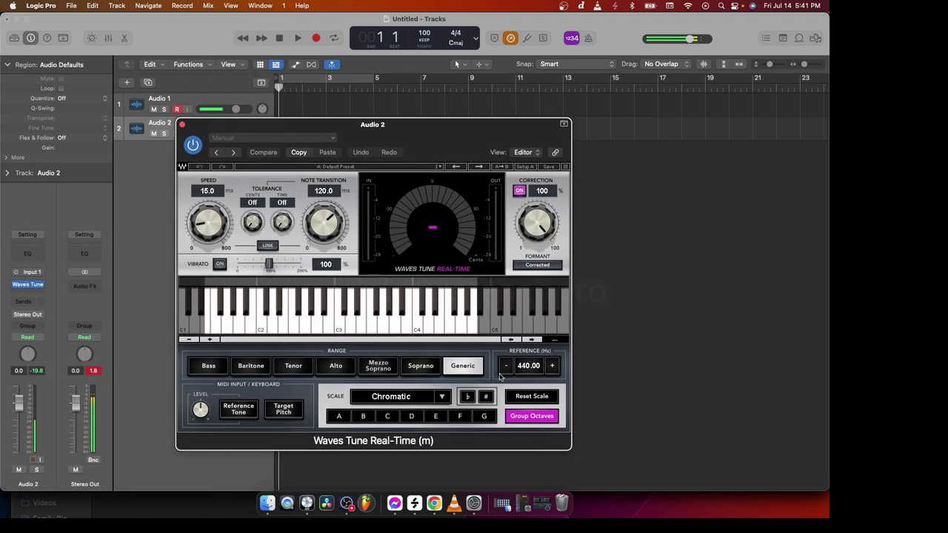
{"action": "scroll", "coordinate": [402, 400], "scroll_direction": "down", "scroll_amount": 1}
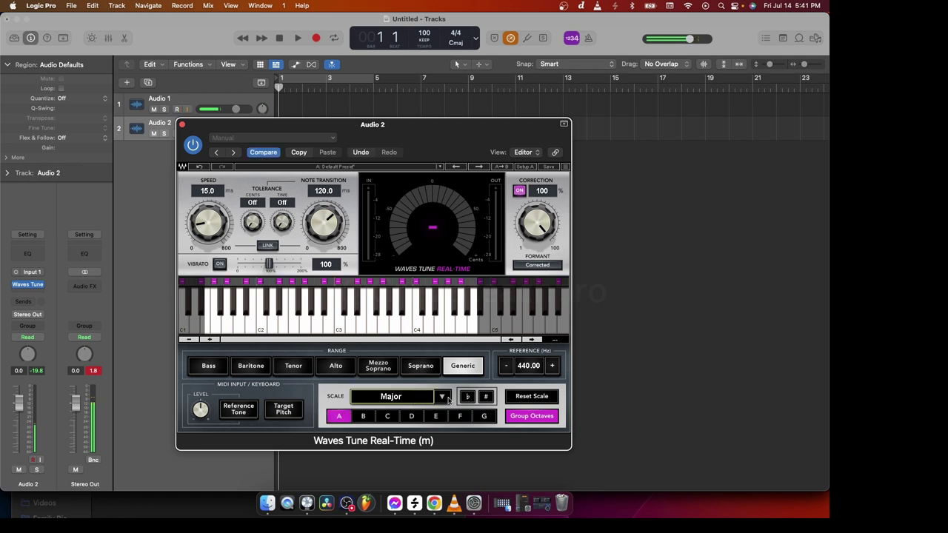
{"action": "left_click", "coordinate": [442, 398]}
{"action": "left_click", "coordinate": [379, 423]}
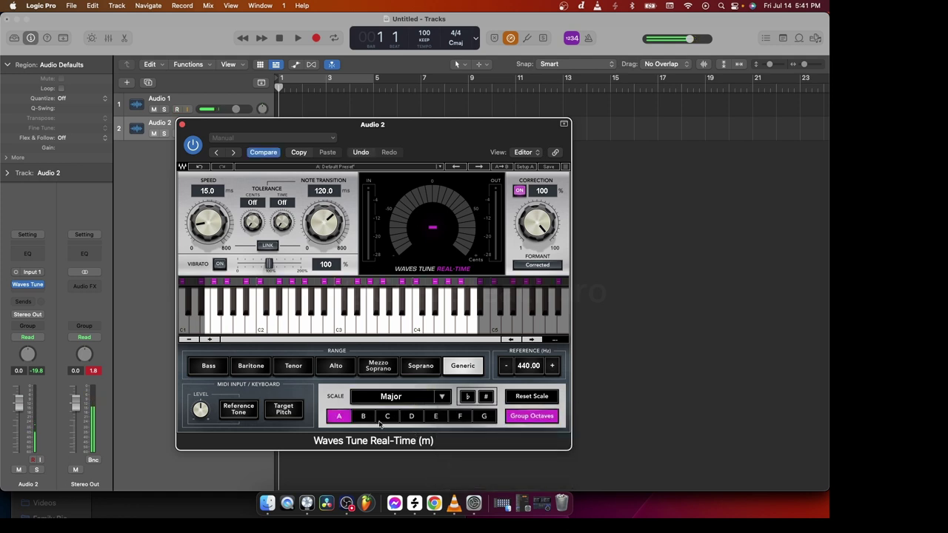
{"action": "left_click", "coordinate": [412, 416]}
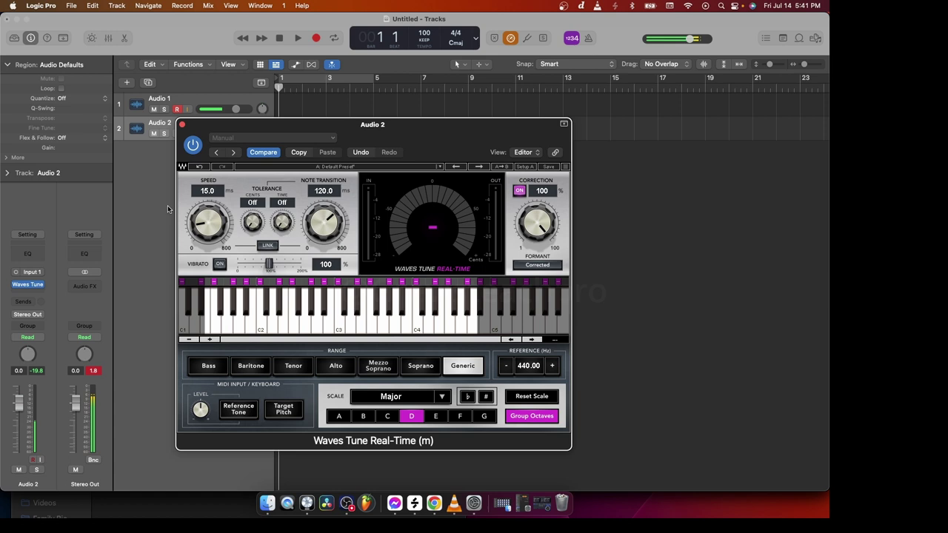
{"action": "left_click", "coordinate": [182, 124]}
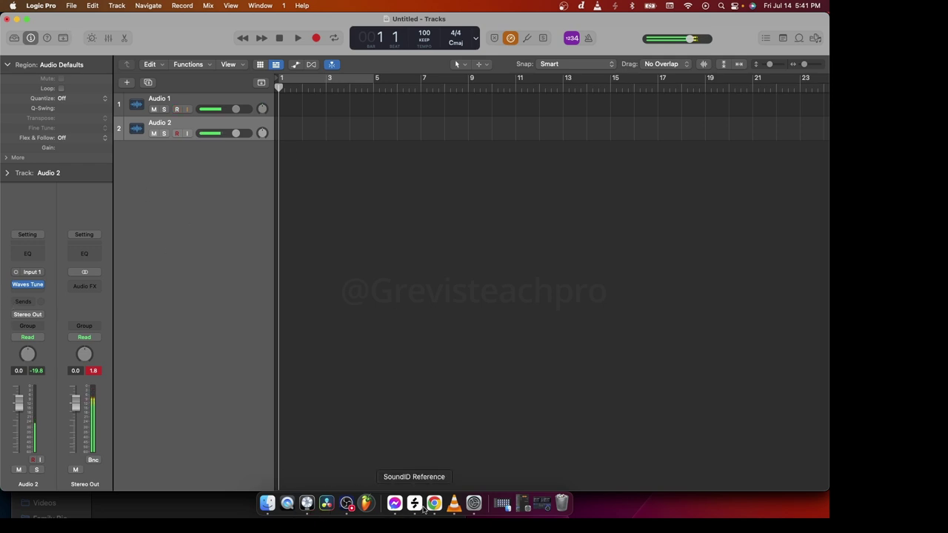
- Switch to Chrome and go back to the 'key and bpm finder' search results
{"action": "left_click", "coordinate": [435, 506]}
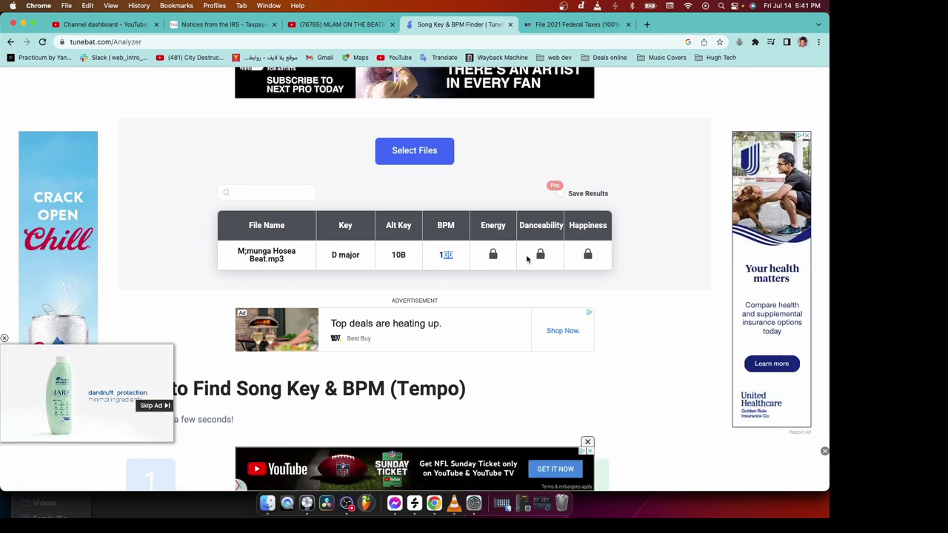
{"action": "left_click", "coordinate": [11, 42]}
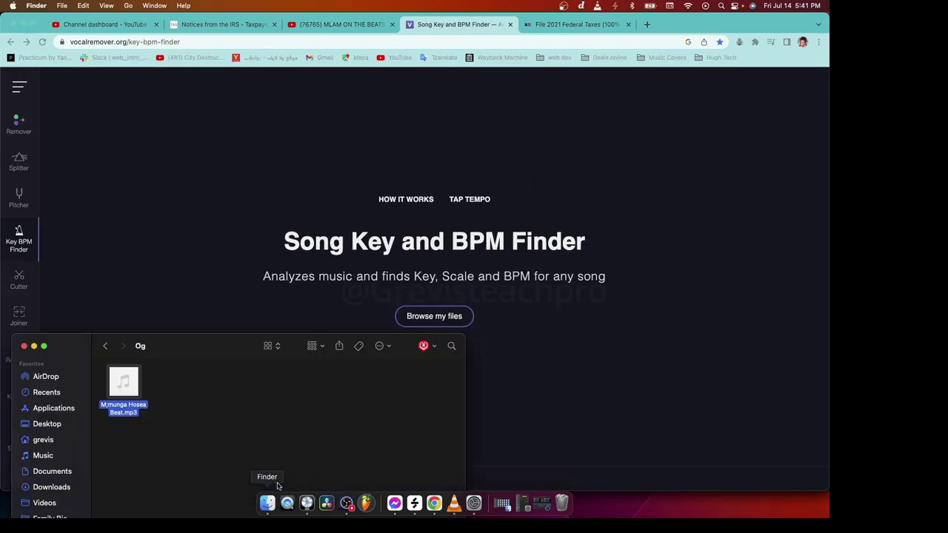
- Drop the beat mp3 into Vocal Remover's Key BPM Finder and confirm 100 BPM, D major
{"action": "left_click_drag", "start_coordinate": [119, 398], "coordinate": [451, 296]}
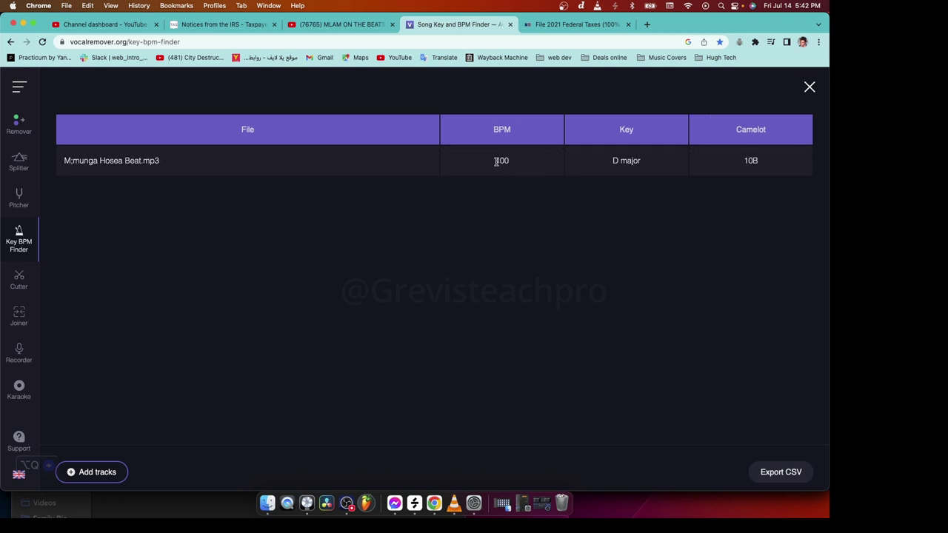
{"action": "left_click_drag", "start_coordinate": [495, 161], "coordinate": [515, 164]}
{"action": "left_click", "coordinate": [615, 161]}
{"action": "left_click_drag", "start_coordinate": [614, 162], "coordinate": [650, 166]}
{"action": "left_click", "coordinate": [514, 264]}
- From the Google results, open the GetSongKEY Song Key finder page
{"action": "left_click", "coordinate": [12, 45]}
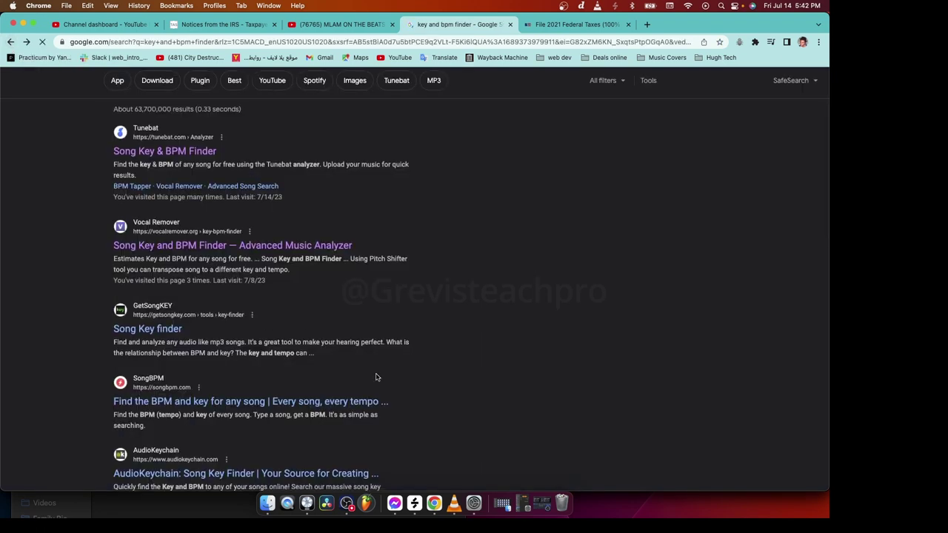
{"action": "scroll", "coordinate": [206, 252], "scroll_direction": "down", "scroll_amount": 3}
{"action": "scroll", "coordinate": [206, 252], "scroll_direction": "down", "scroll_amount": 1}
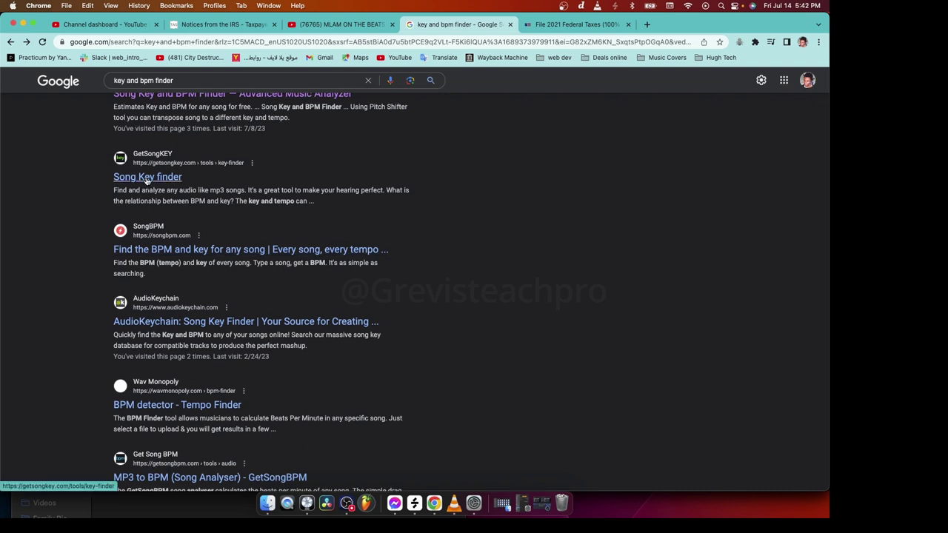
{"action": "left_click", "coordinate": [147, 178]}
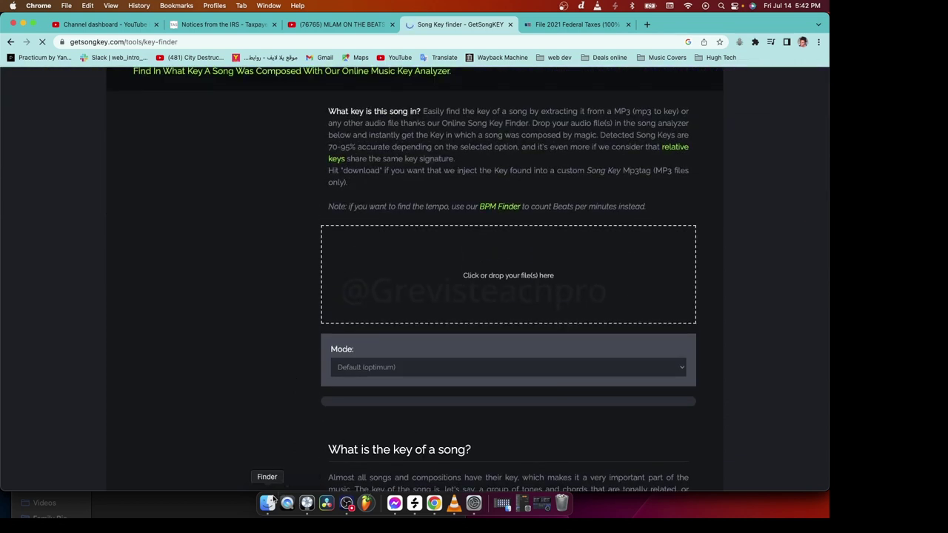
- Drop the beat mp3 into GetSongKey's upload area and check the detected key, D Maj
{"action": "left_click", "coordinate": [268, 504]}
{"action": "left_click_drag", "start_coordinate": [125, 380], "coordinate": [415, 257]}
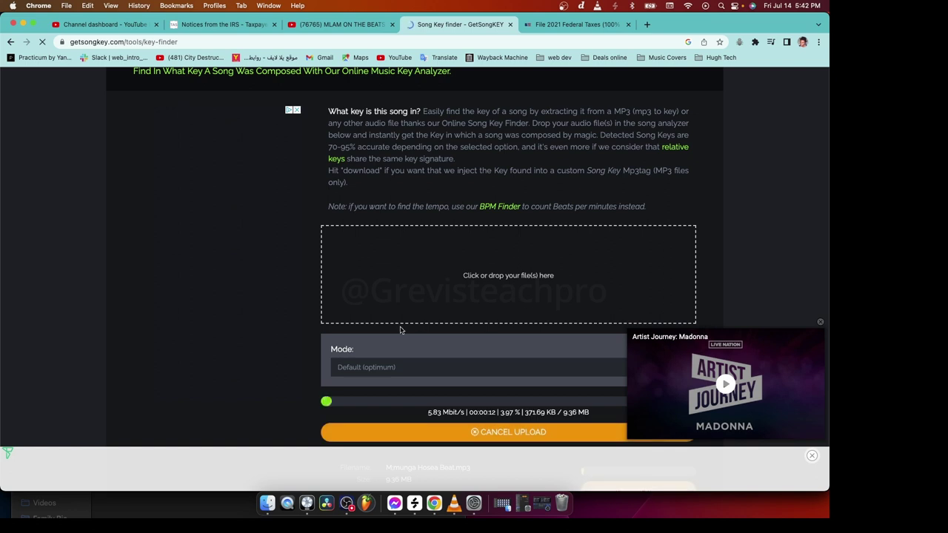
{"action": "scroll", "coordinate": [400, 331], "scroll_direction": "down", "scroll_amount": 2}
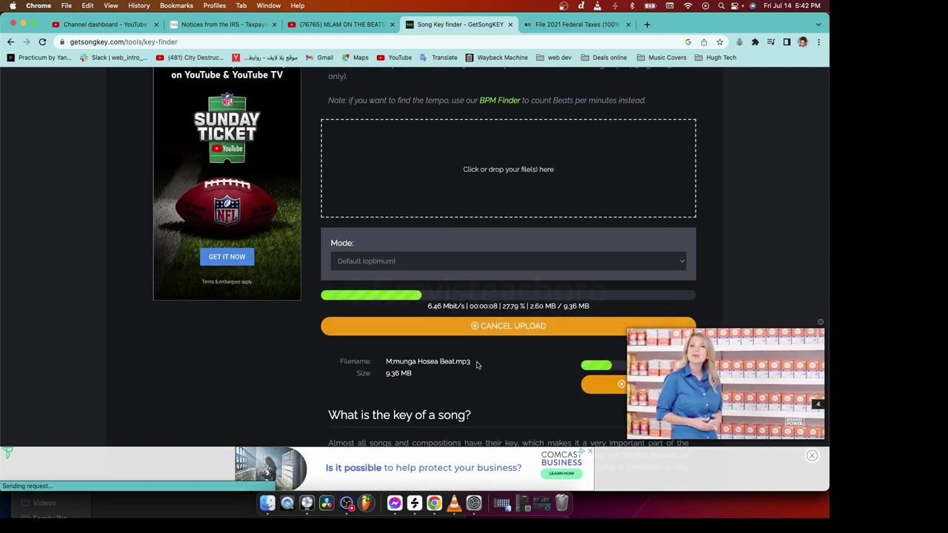
{"action": "scroll", "coordinate": [477, 364], "scroll_direction": "down", "scroll_amount": 3}
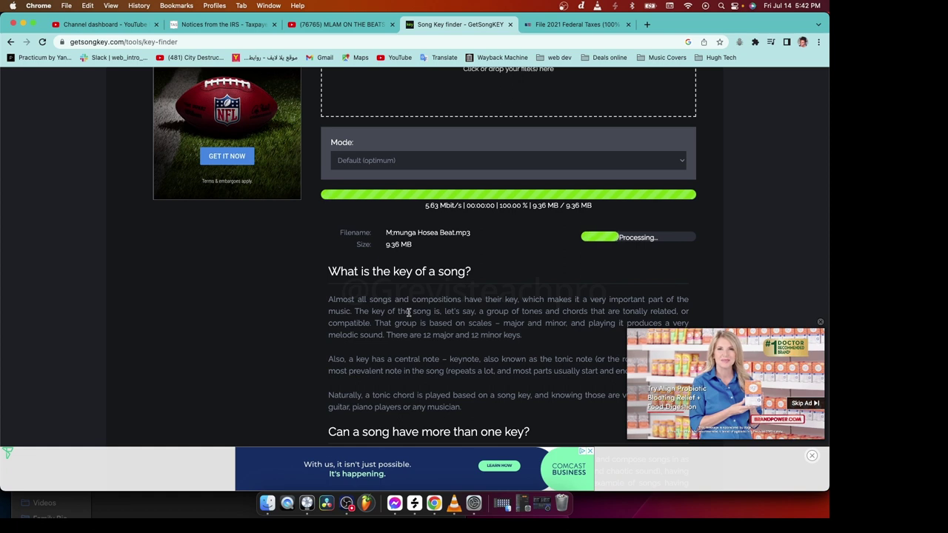
{"action": "scroll", "coordinate": [448, 385], "scroll_direction": "up", "scroll_amount": 1}
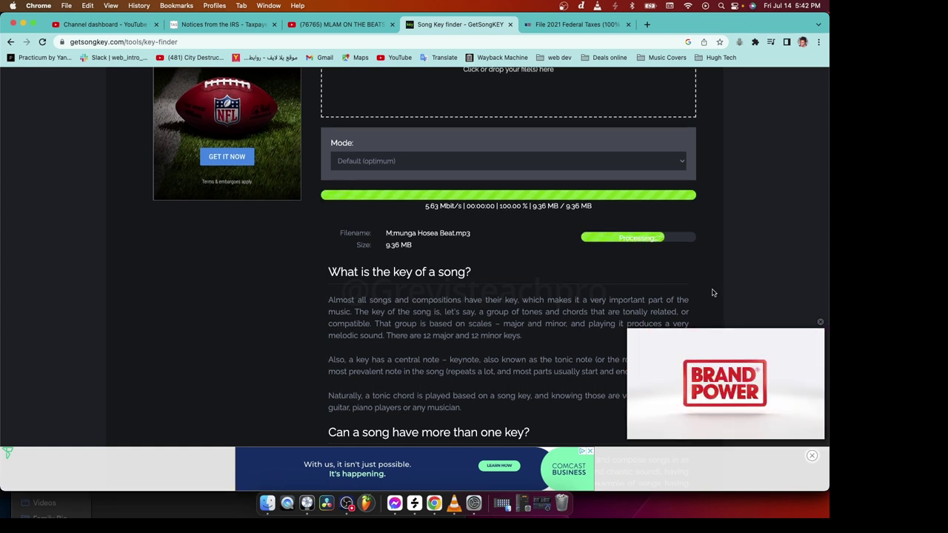
{"action": "scroll", "coordinate": [475, 326], "scroll_direction": "up", "scroll_amount": 1}
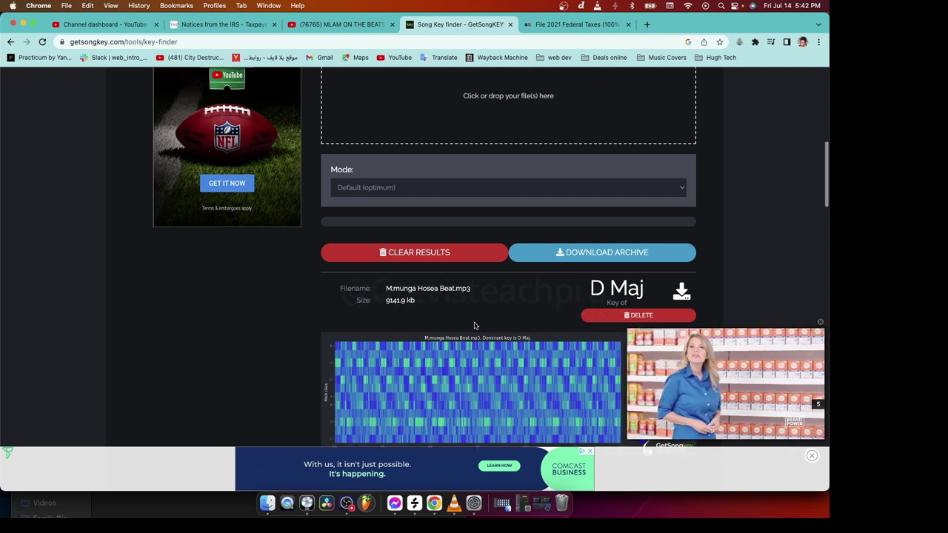
{"action": "scroll", "coordinate": [474, 326], "scroll_direction": "up", "scroll_amount": 5}
{"action": "scroll", "coordinate": [475, 324], "scroll_direction": "down", "scroll_amount": 5}
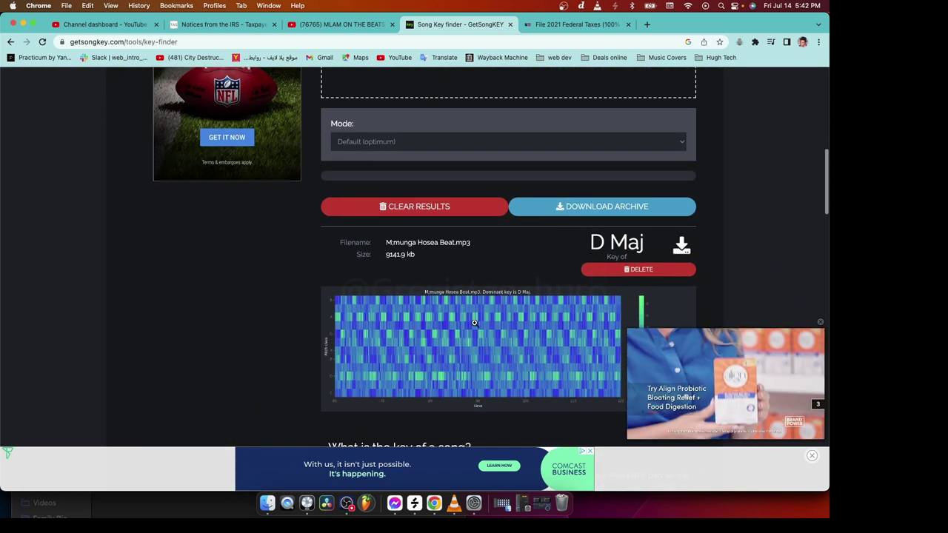
{"action": "scroll", "coordinate": [474, 324], "scroll_direction": "down", "scroll_amount": 1}
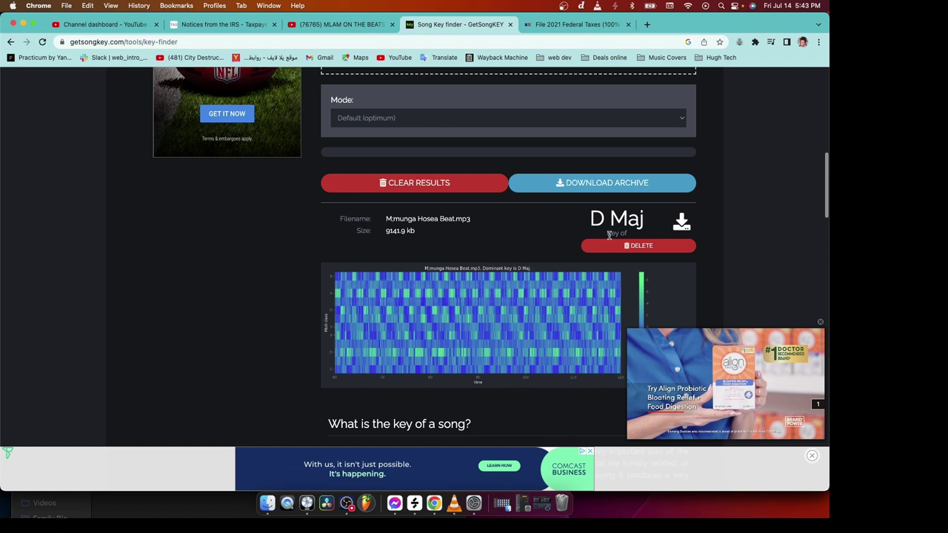
{"action": "left_click_drag", "start_coordinate": [590, 218], "coordinate": [646, 218]}
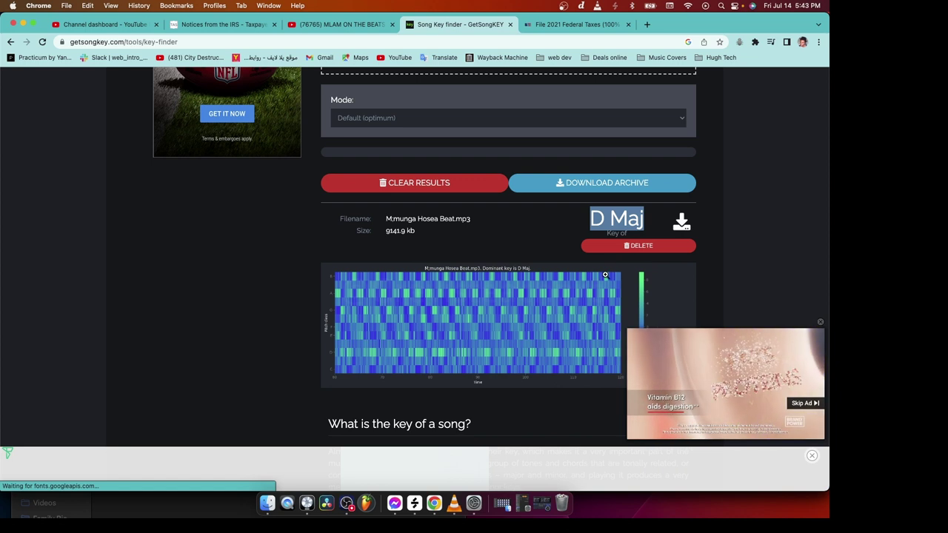
{"action": "scroll", "coordinate": [605, 275], "scroll_direction": "down", "scroll_amount": 5}
{"action": "scroll", "coordinate": [605, 275], "scroll_direction": "up", "scroll_amount": 15}
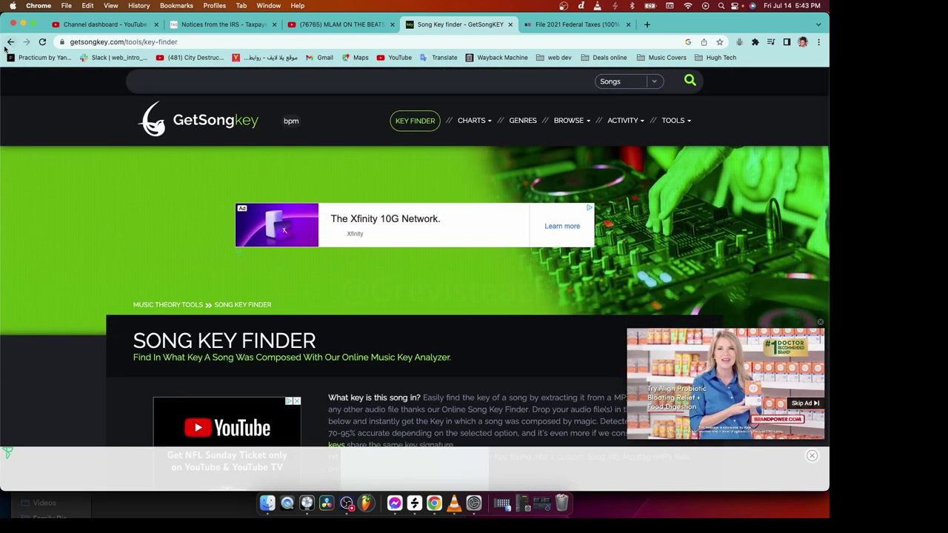
- Open SongBPM from the search results, browse it, then return to Logic Pro
{"action": "left_click", "coordinate": [10, 41]}
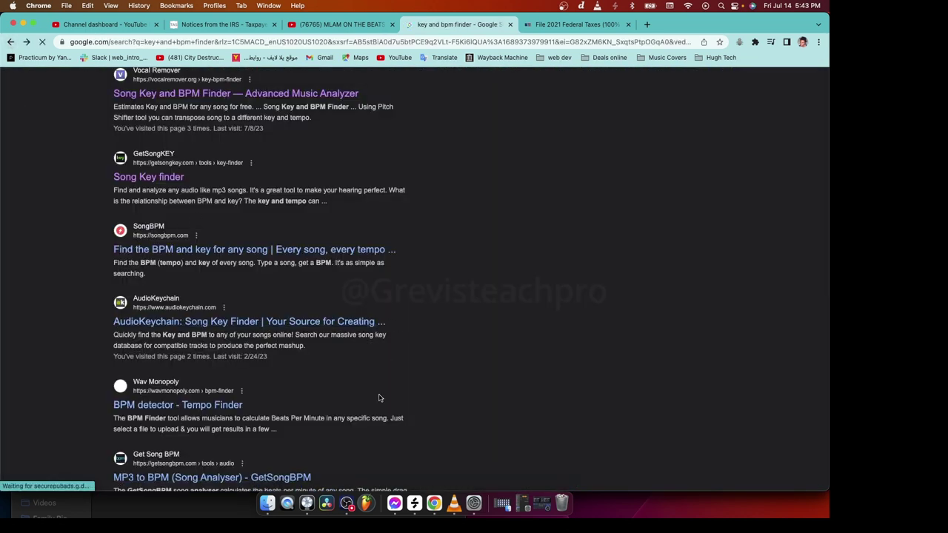
{"action": "scroll", "coordinate": [379, 398], "scroll_direction": "down", "scroll_amount": 1}
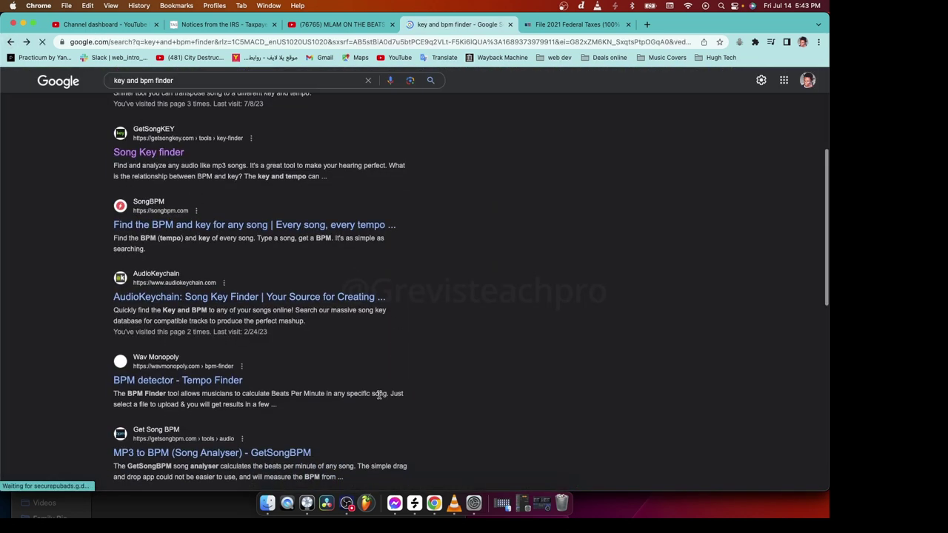
{"action": "left_click", "coordinate": [253, 225]}
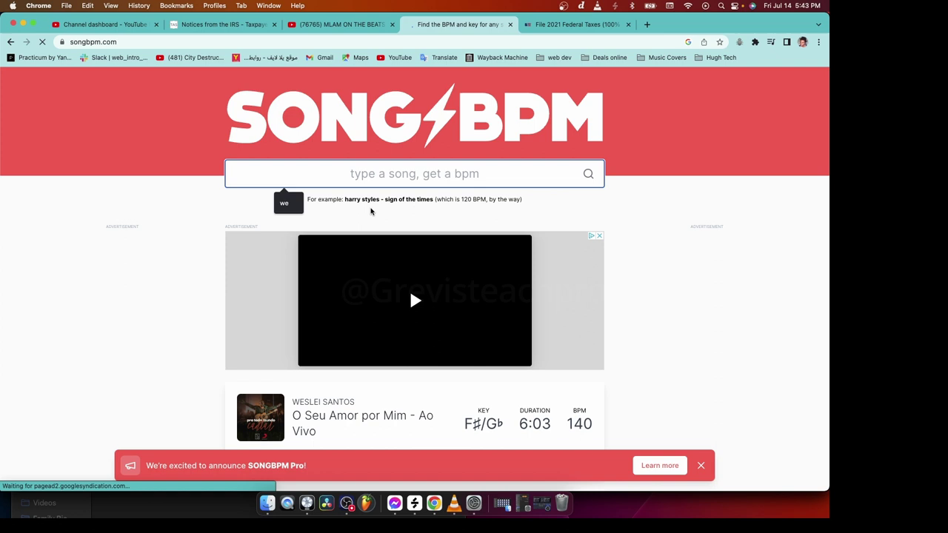
{"action": "scroll", "coordinate": [468, 433], "scroll_direction": "down", "scroll_amount": 5}
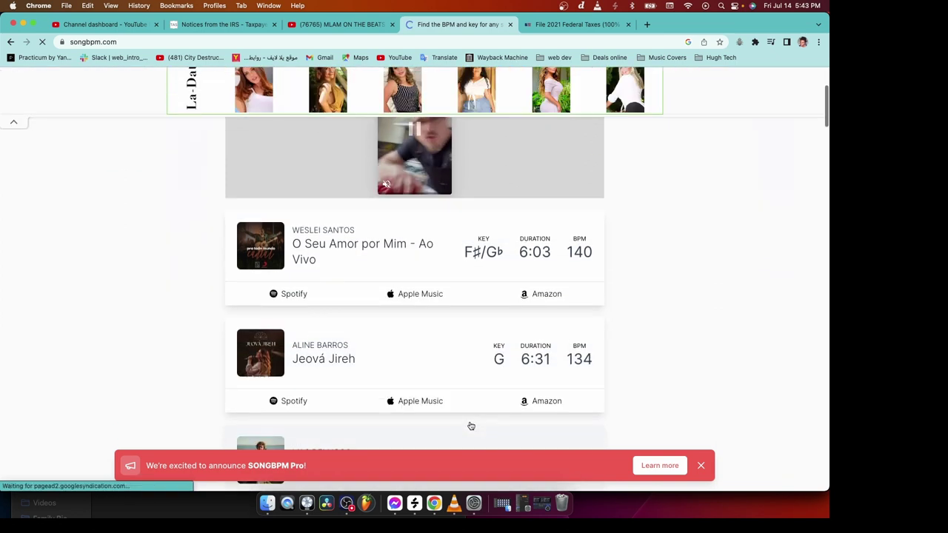
{"action": "scroll", "coordinate": [471, 425], "scroll_direction": "up", "scroll_amount": 5}
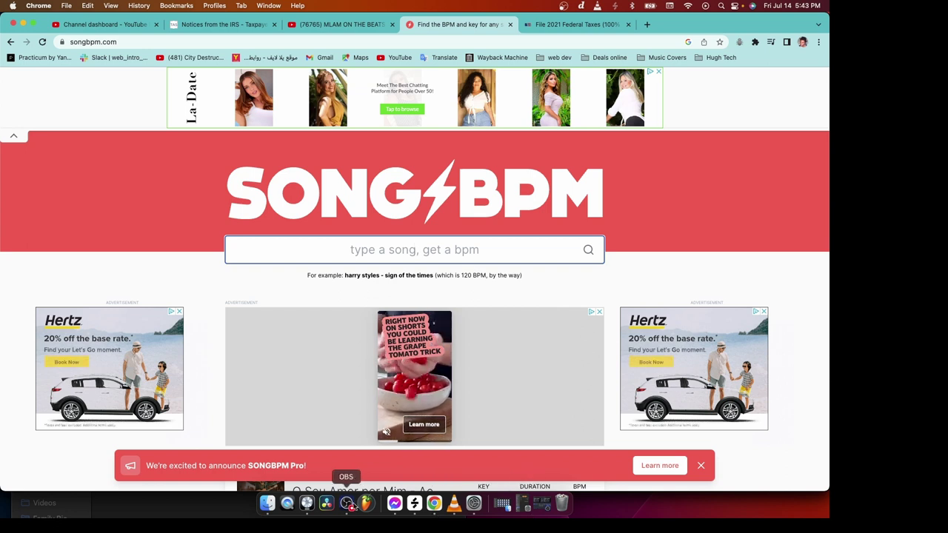
{"action": "left_click", "coordinate": [307, 503]}
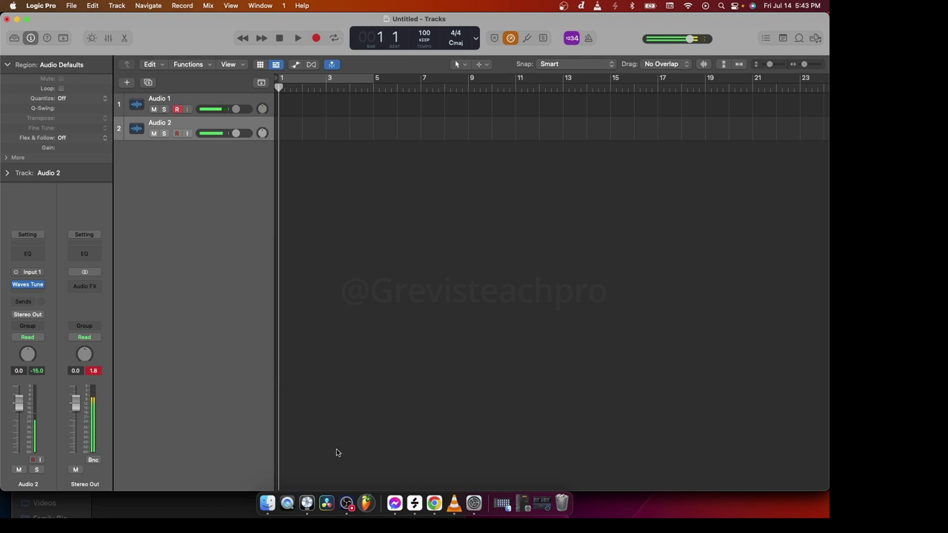
- Import the beat mp3 as a new track, play it briefly, and select Audio 2
{"action": "left_click", "coordinate": [267, 503]}
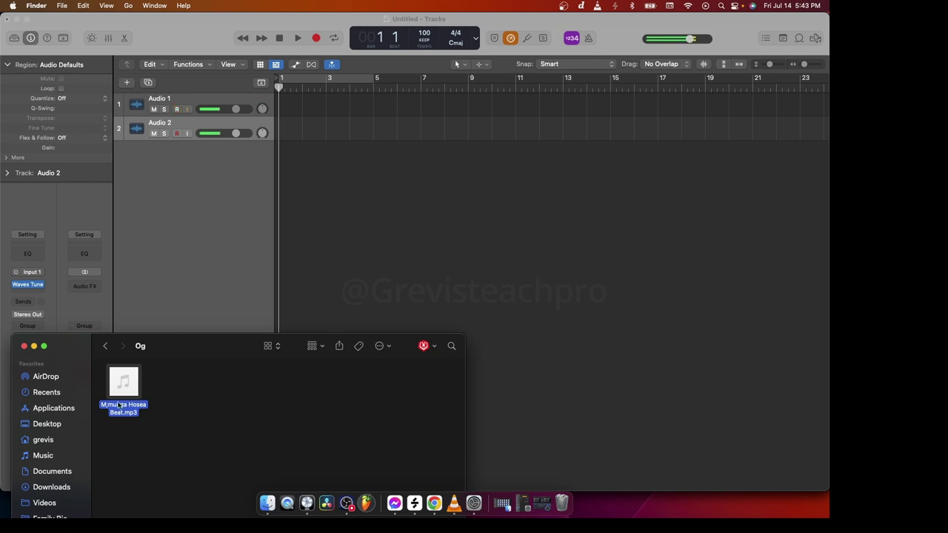
{"action": "mouse_move", "coordinate": [119, 404]}
{"action": "left_mouse_down"}
{"action": "mouse_move", "coordinate": [309, 163]}
{"action": "mouse_move", "coordinate": [286, 165]}
{"action": "mouse_move", "coordinate": [279, 94]}
{"action": "mouse_move", "coordinate": [273, 101]}
{"action": "left_mouse_up"}
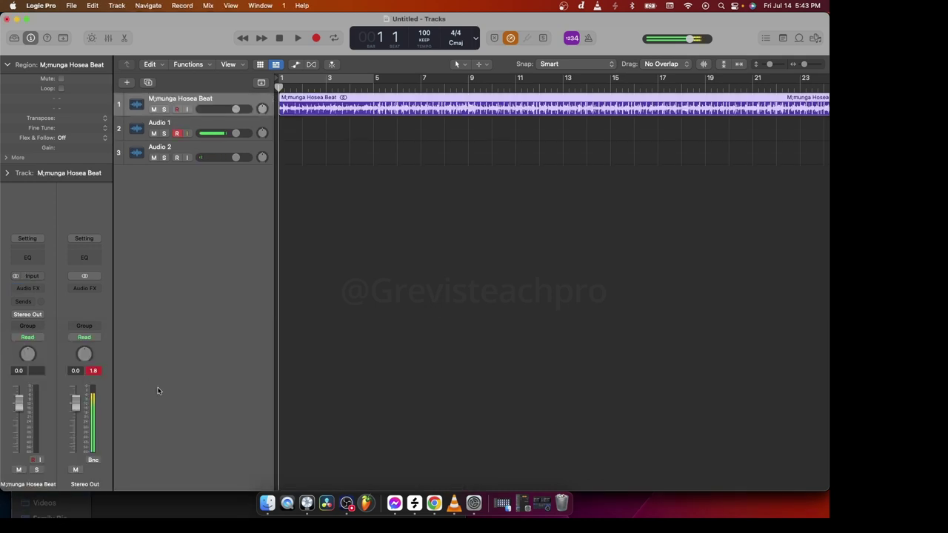
{"action": "left_click", "coordinate": [297, 37]}
{"action": "left_click", "coordinate": [280, 39]}
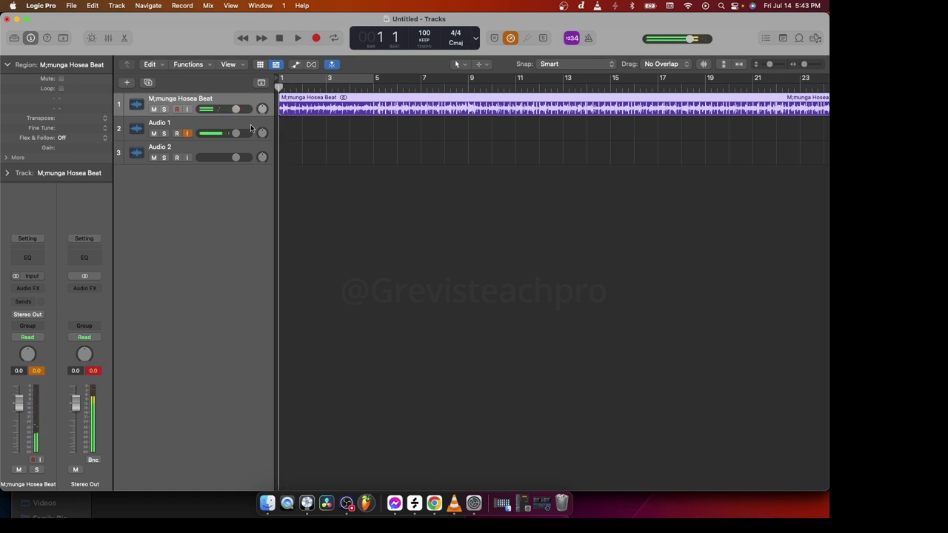
{"action": "left_click", "coordinate": [208, 144]}
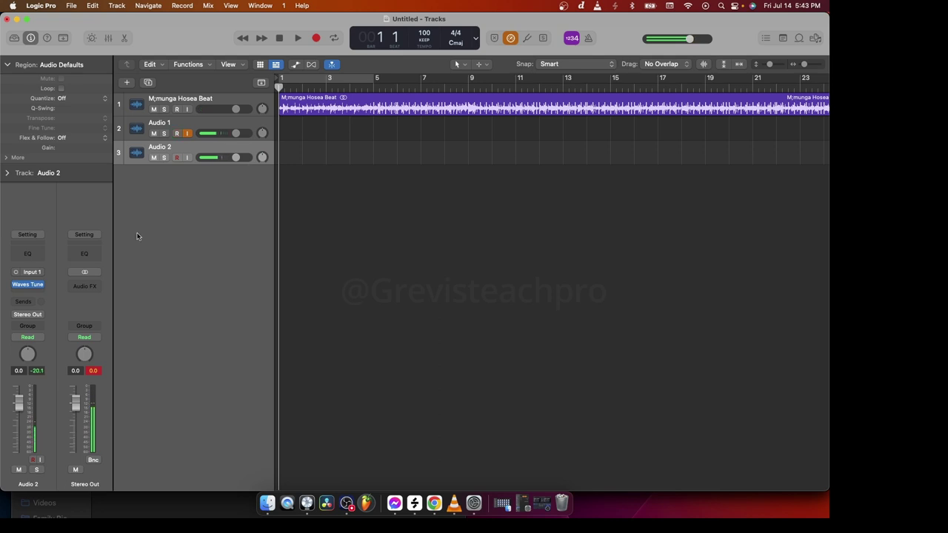
- Open Waves Tune on Audio 2 and audition major-scale root keys A through G
{"action": "left_click", "coordinate": [28, 286]}
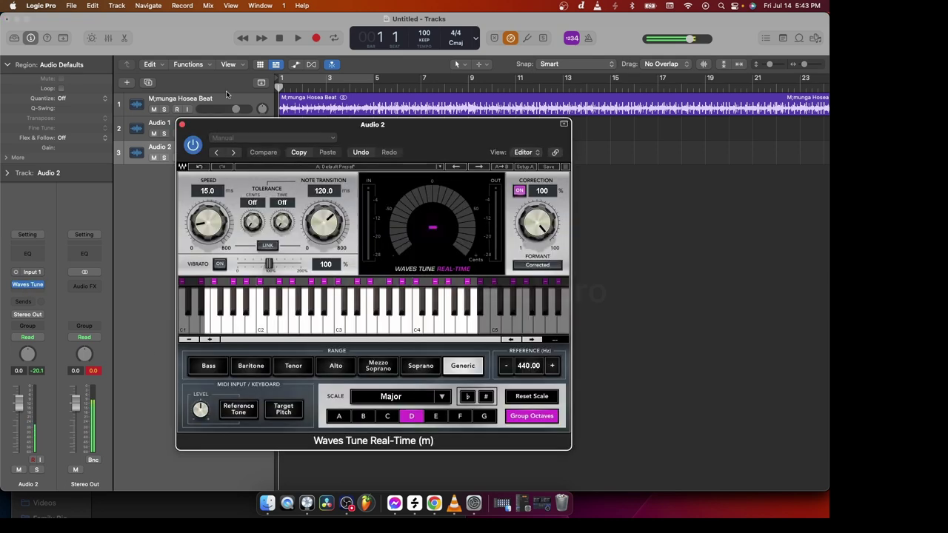
{"action": "left_click_drag", "start_coordinate": [262, 130], "coordinate": [214, 176]}
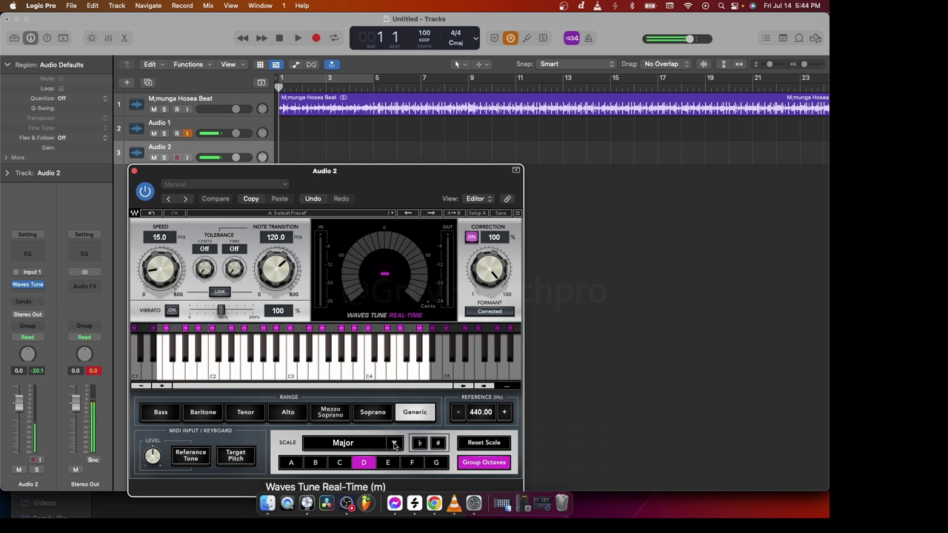
{"action": "left_click", "coordinate": [299, 465]}
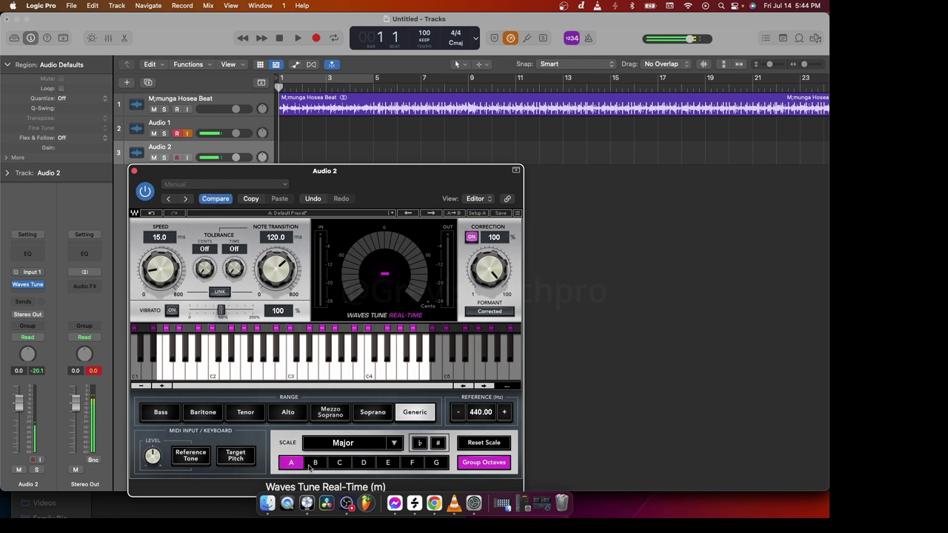
{"action": "left_click", "coordinate": [314, 463]}
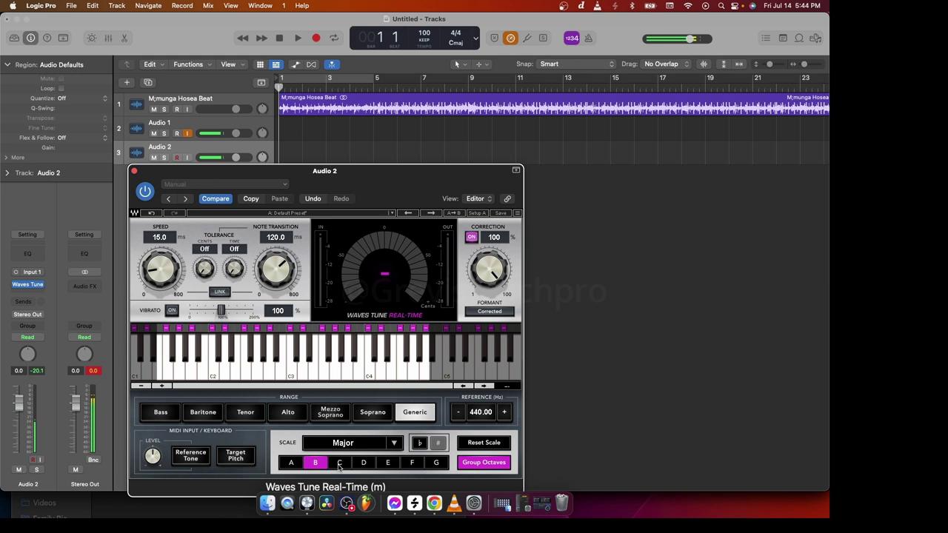
{"action": "left_click", "coordinate": [339, 463]}
{"action": "left_click", "coordinate": [365, 464]}
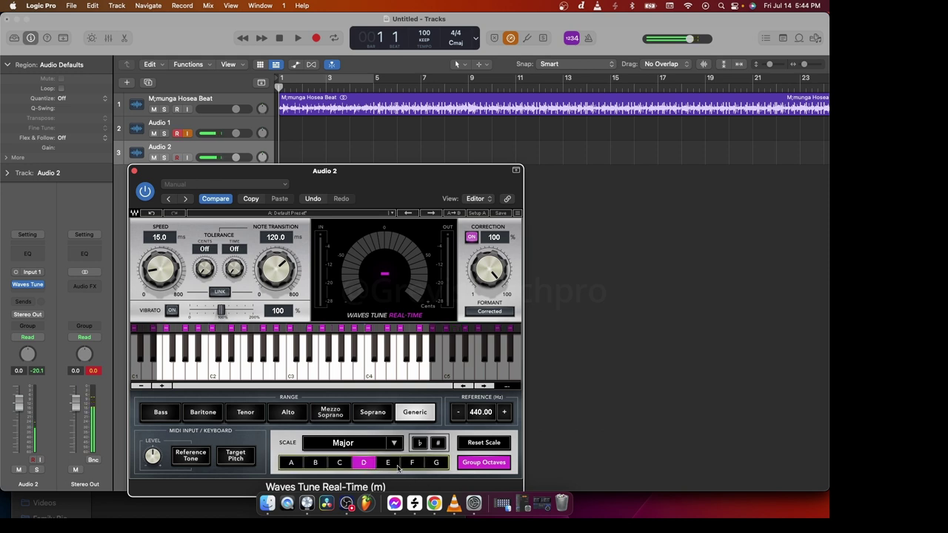
{"action": "left_click", "coordinate": [387, 464]}
{"action": "left_click", "coordinate": [411, 463]}
{"action": "left_click", "coordinate": [434, 466]}
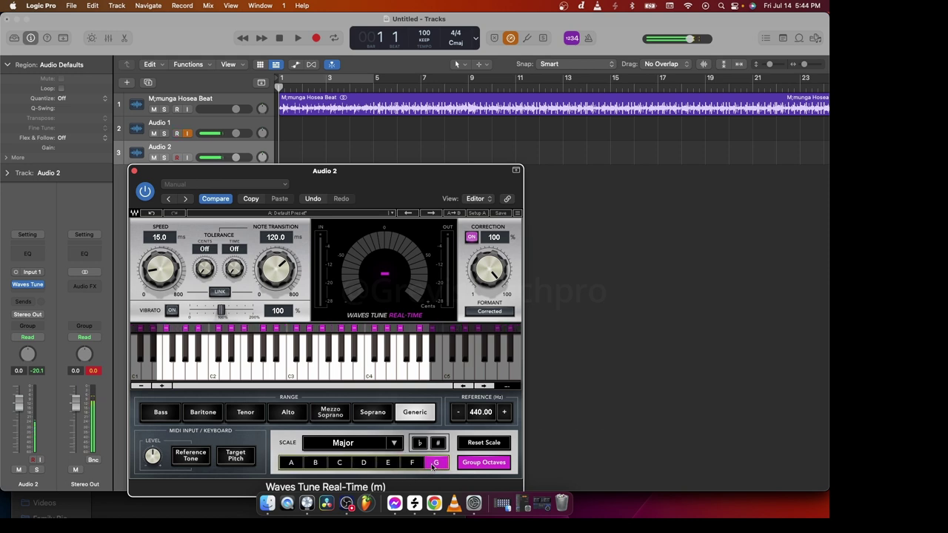
- Audition flat and sharp roots from E back down to A, leave A selected, and close Waves Tune
{"action": "left_click", "coordinate": [420, 444]}
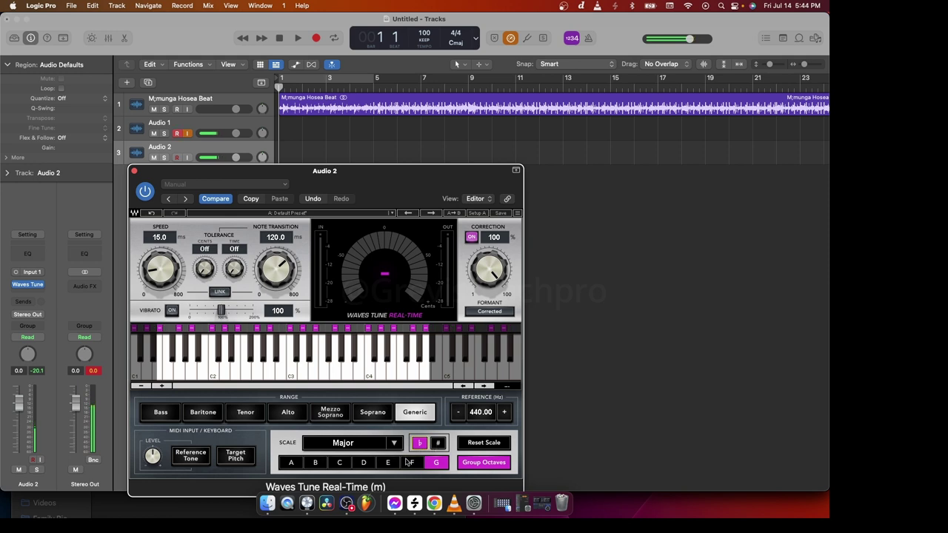
{"action": "left_click", "coordinate": [387, 462]}
{"action": "left_click", "coordinate": [363, 463]}
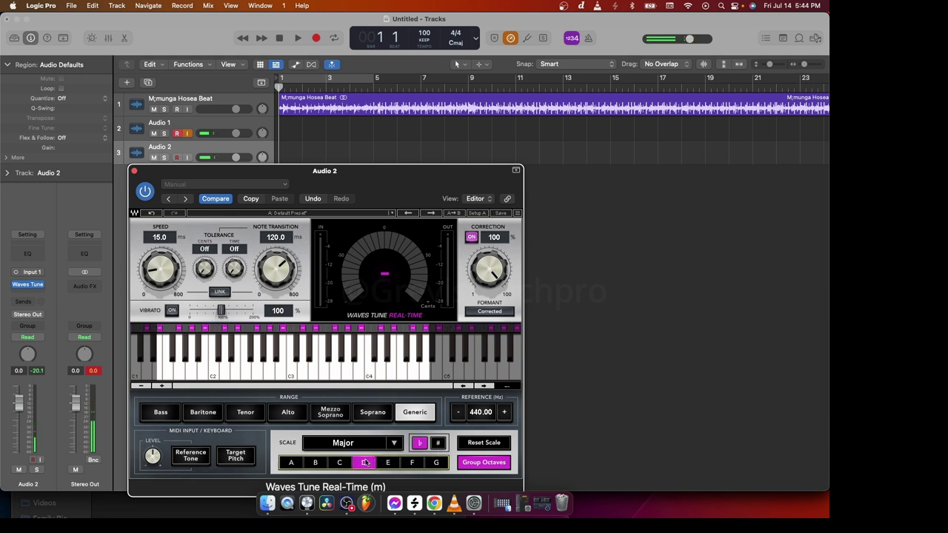
{"action": "left_click", "coordinate": [438, 444]}
{"action": "left_click", "coordinate": [339, 463]}
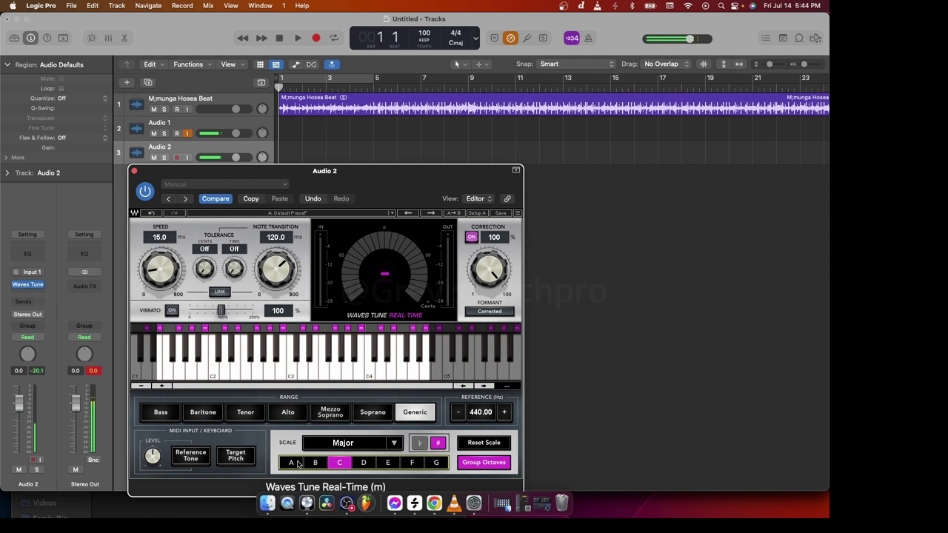
{"action": "left_click", "coordinate": [315, 463]}
{"action": "left_click", "coordinate": [291, 463]}
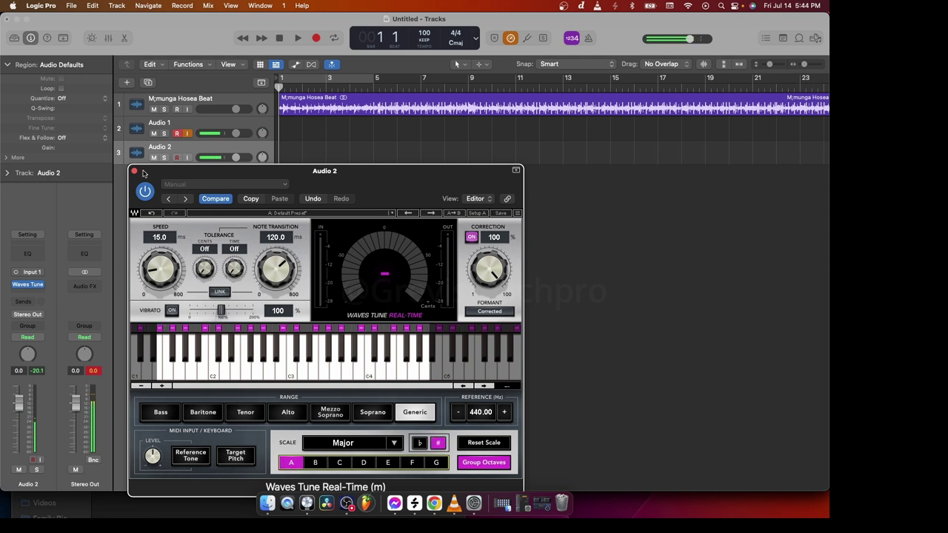
{"action": "left_click", "coordinate": [135, 171]}
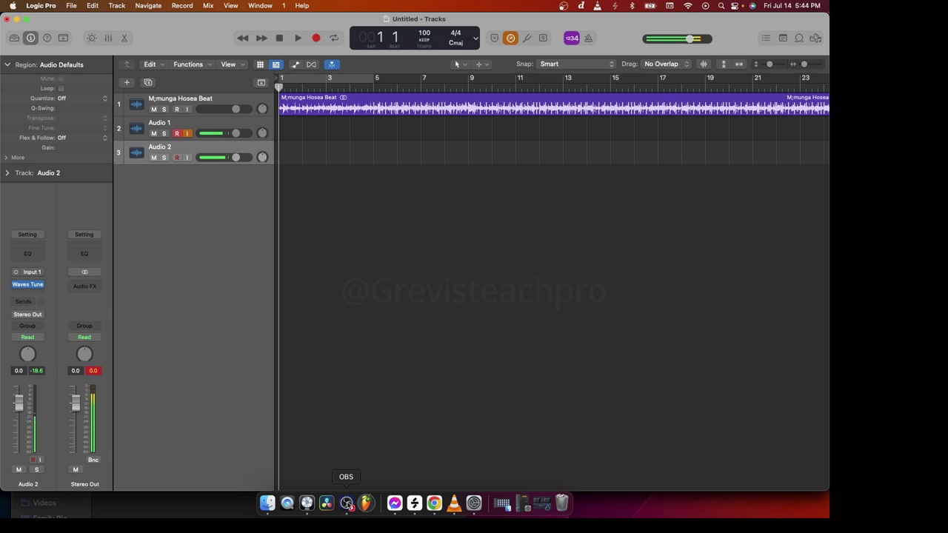
- Bring OBS Studio to the front from the Dock
{"action": "left_click", "coordinate": [346, 503]}
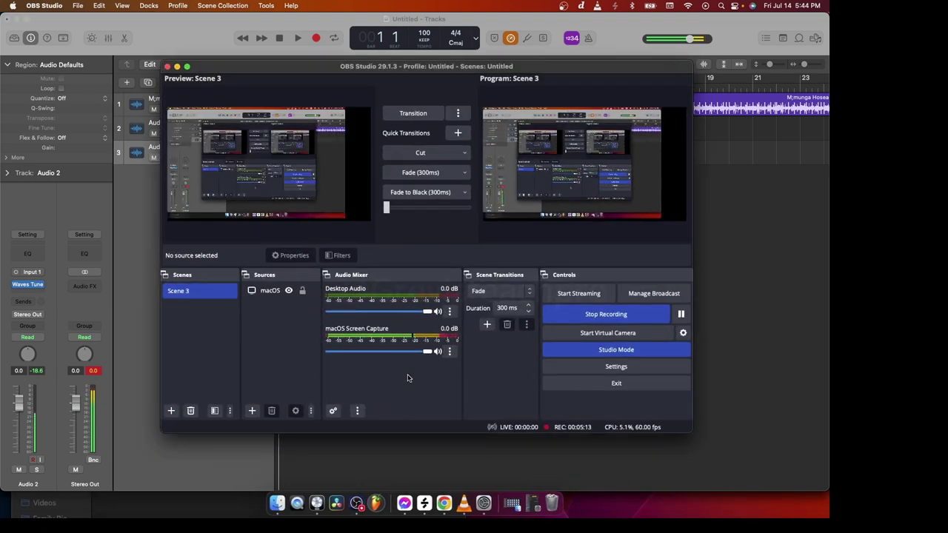